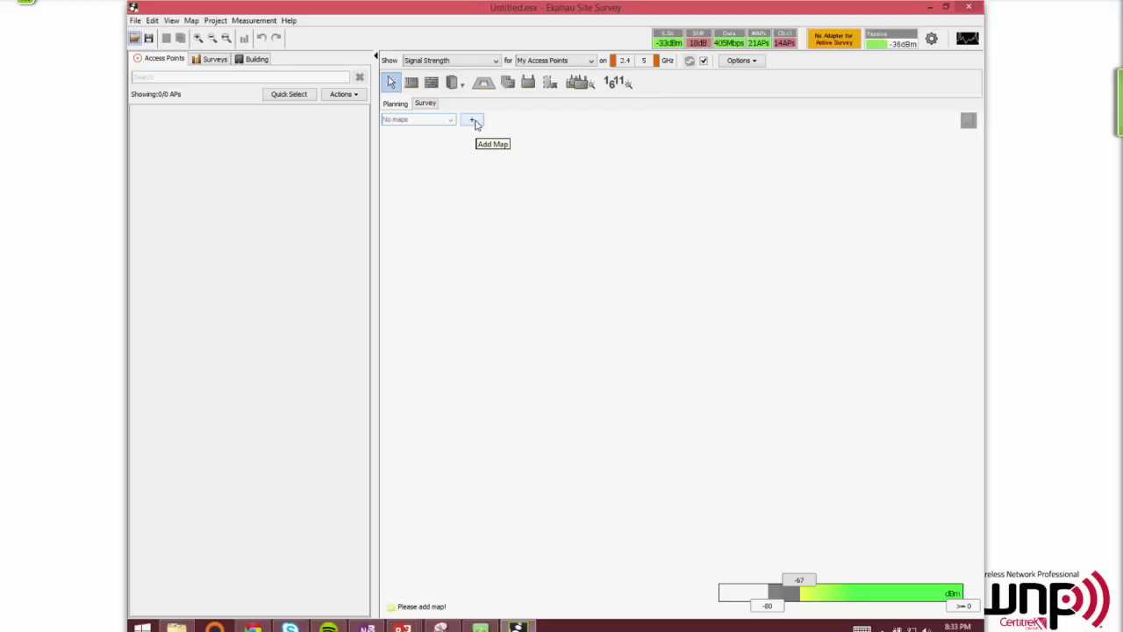
- Add the floor plan file AS143-01.dwg from the Maps > CAD > Alaska folder in OneDrive for Business as a map
left_click(475, 123)
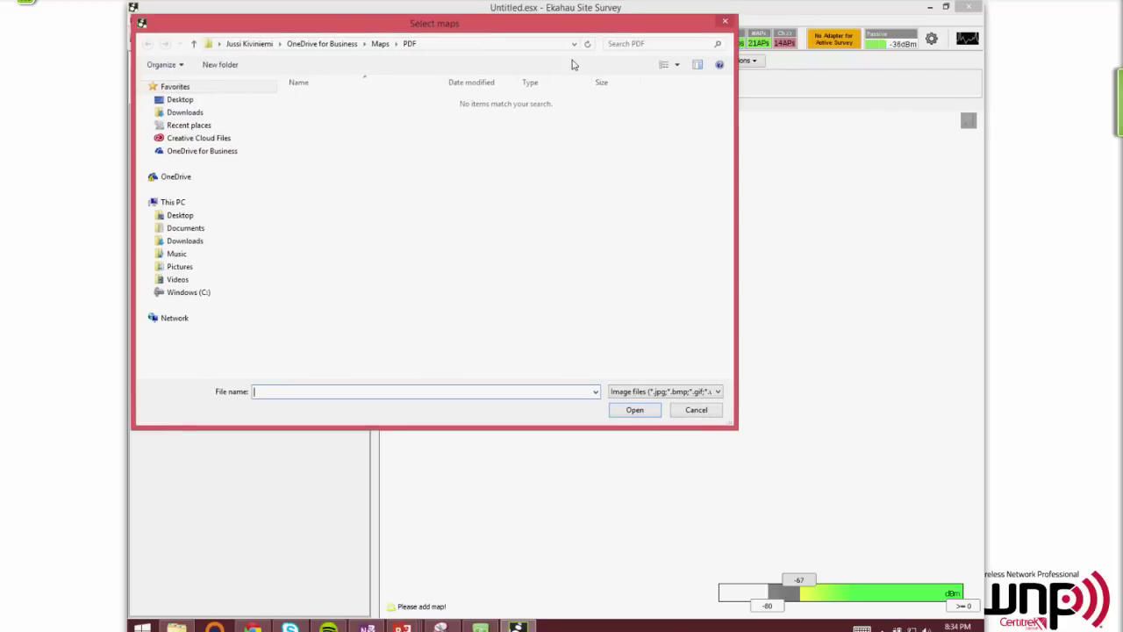
left_click(360, 215)
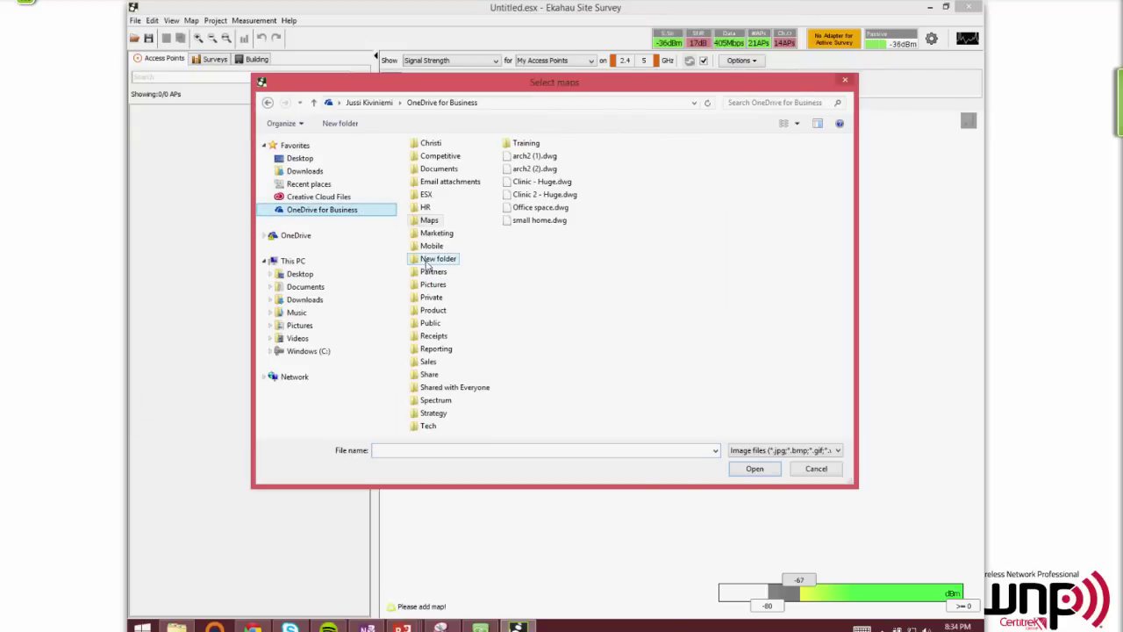
double_click(432, 224)
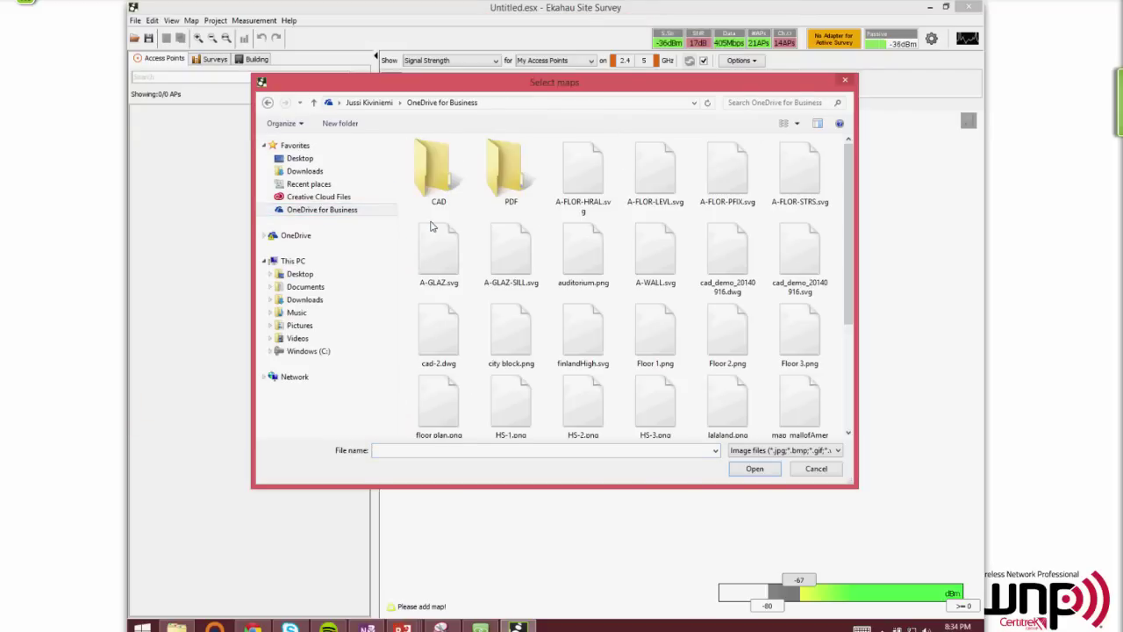
double_click(432, 172)
double_click(431, 161)
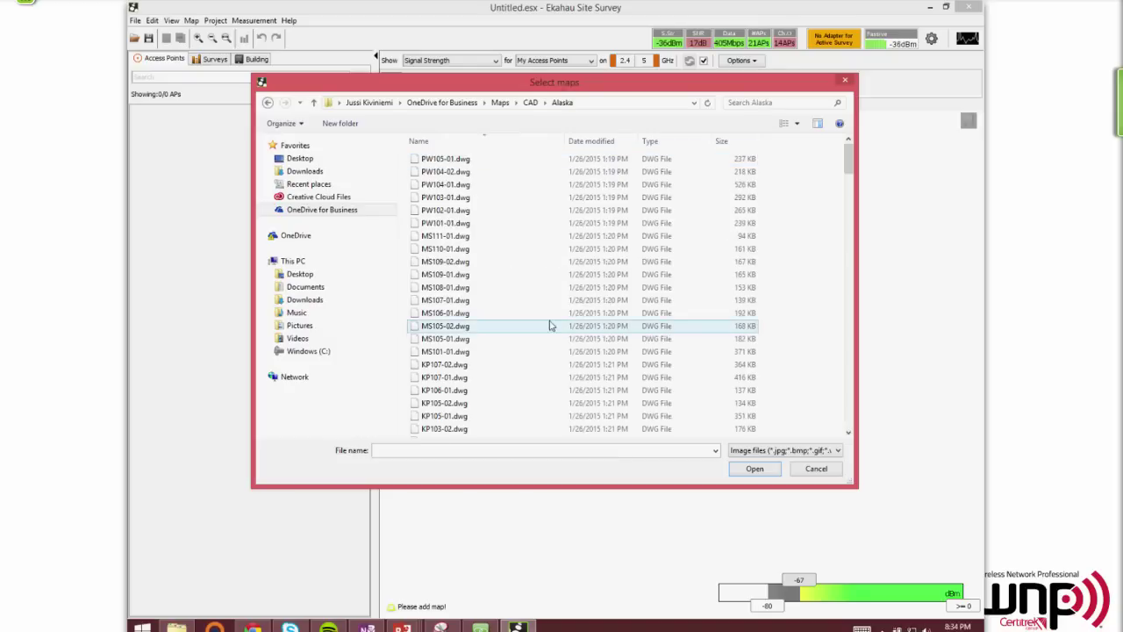
scroll(549, 326, "down", 10)
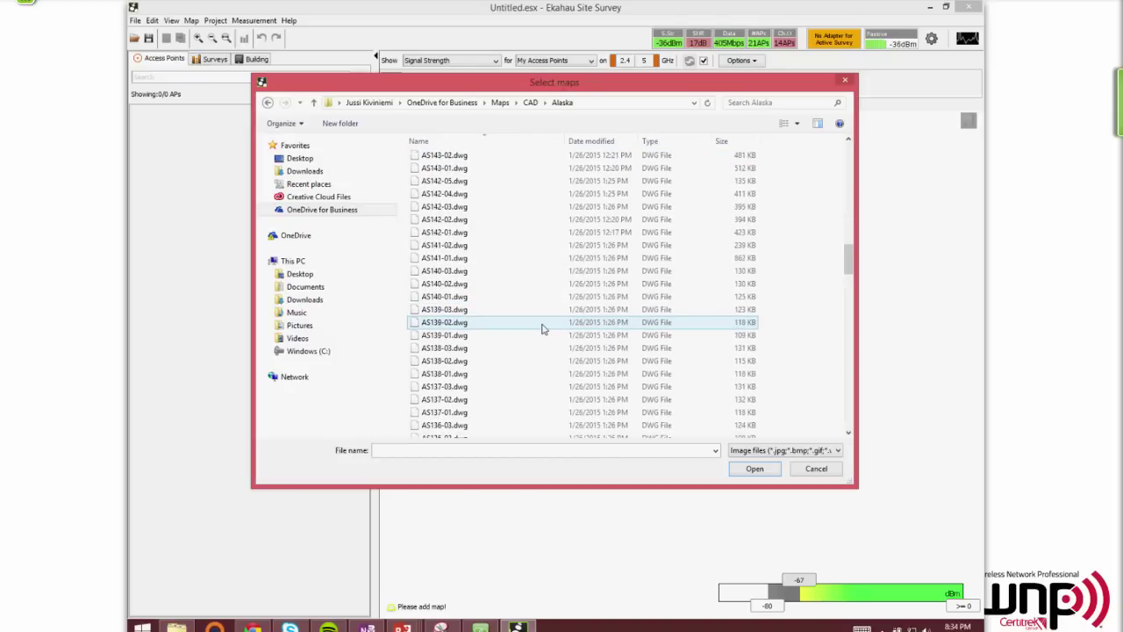
scroll(543, 327, "down", 4)
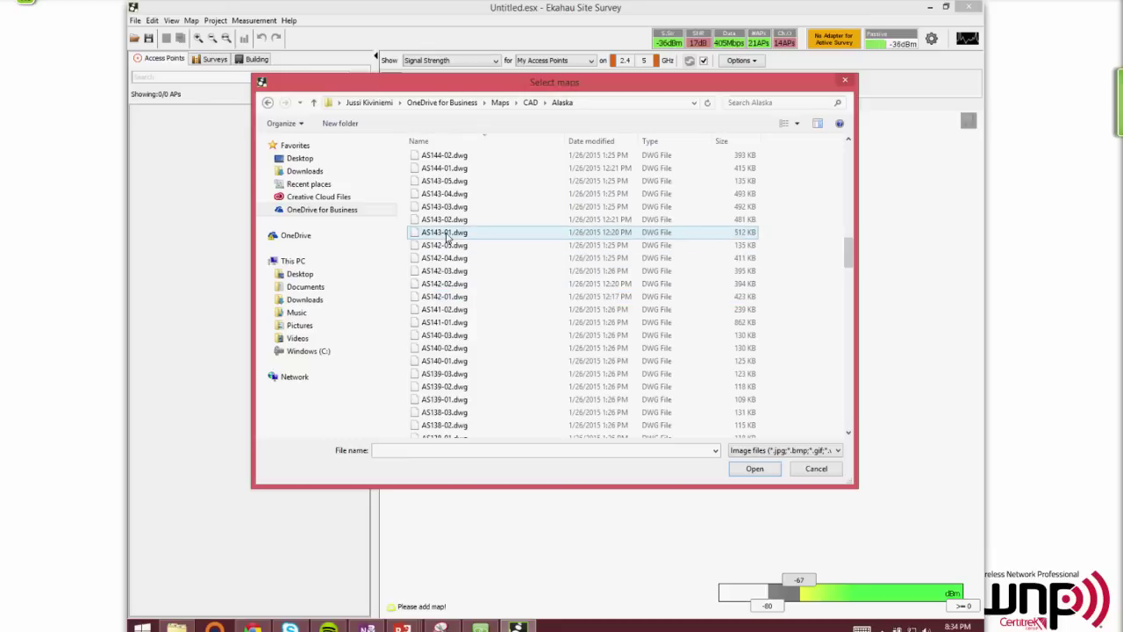
double_click(445, 233)
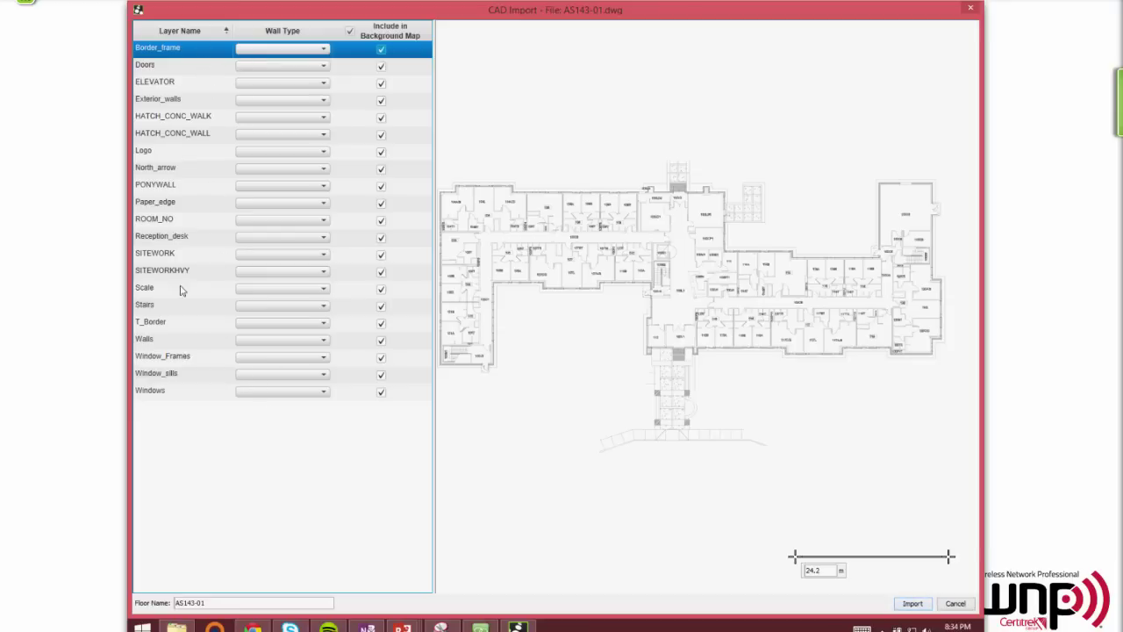
- Assign the wall type Wall, Dry (3dB) to the Walls layer of the CAD import
left_click(191, 340)
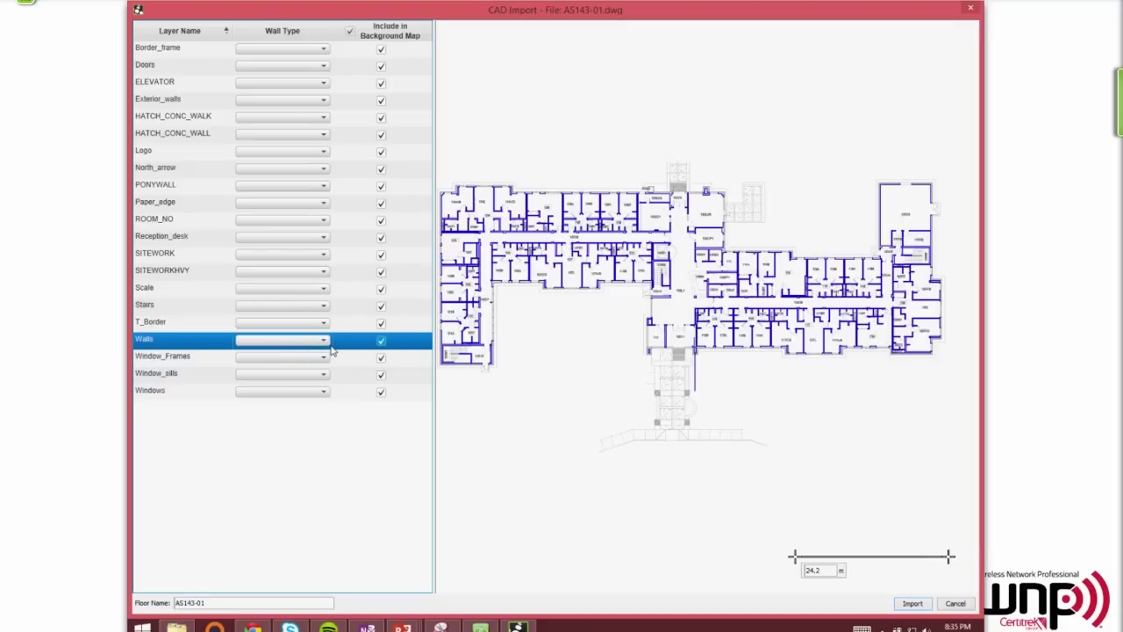
left_click(324, 341)
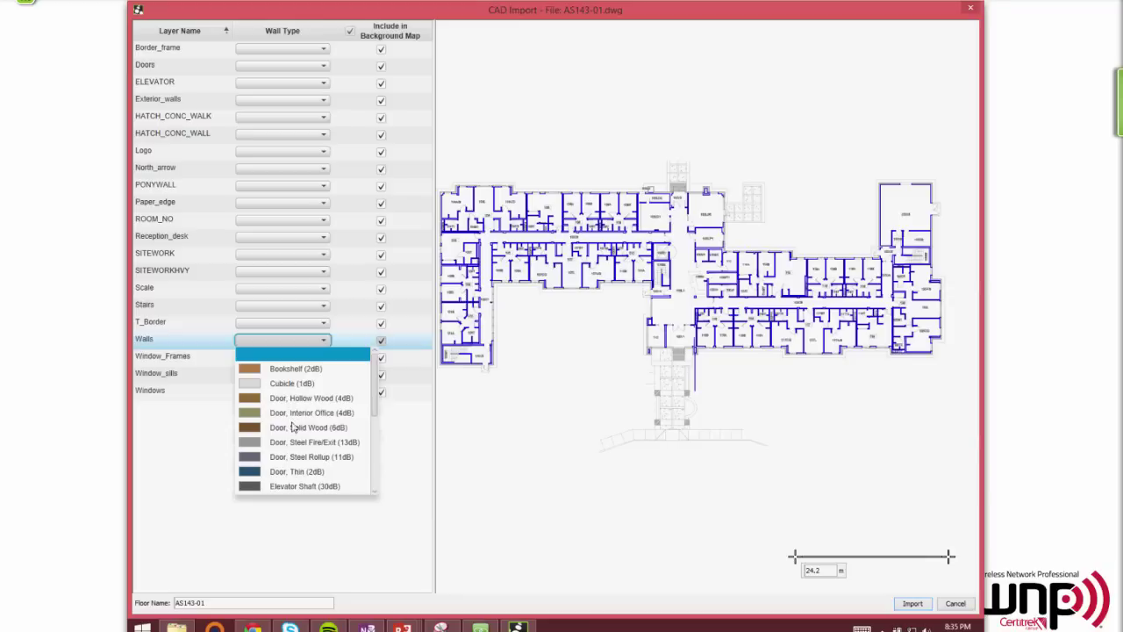
left_click_drag(373, 405, 370, 497)
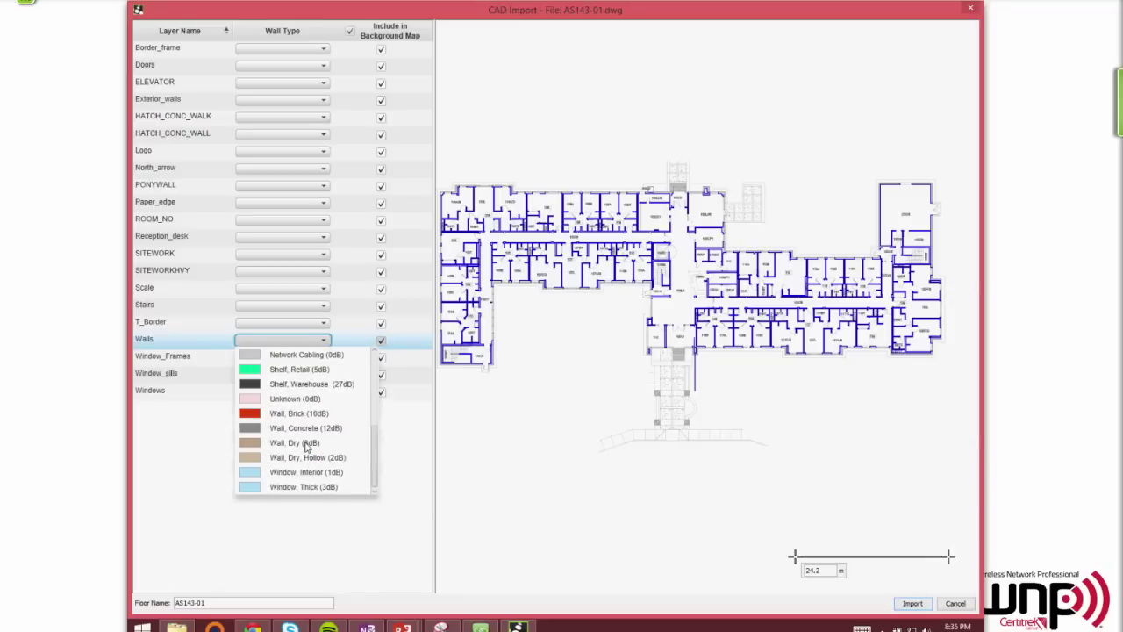
left_click(306, 445)
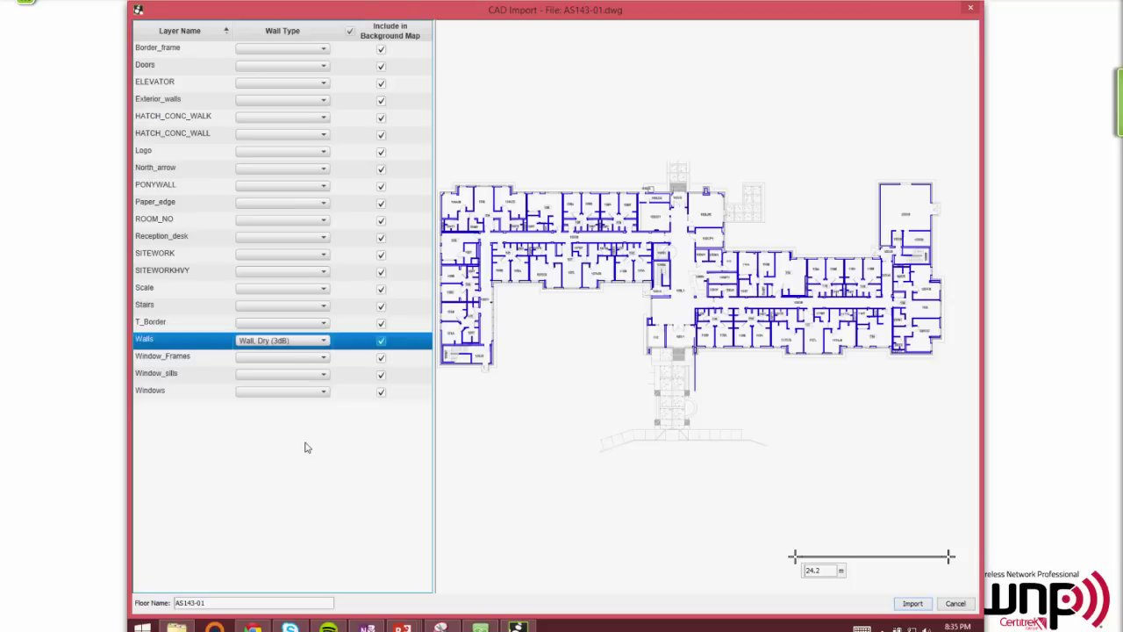
- Assign the wall type Window, Interior (1dB) to the Windows layer
left_click(173, 393)
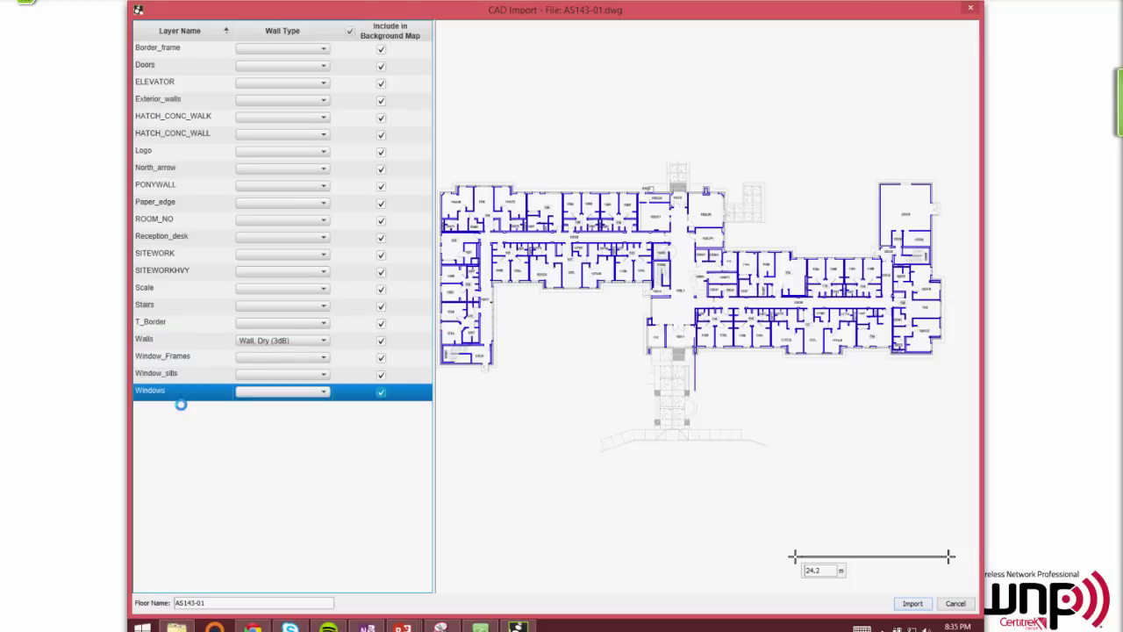
left_click(292, 393)
scroll(374, 458, "down", 5)
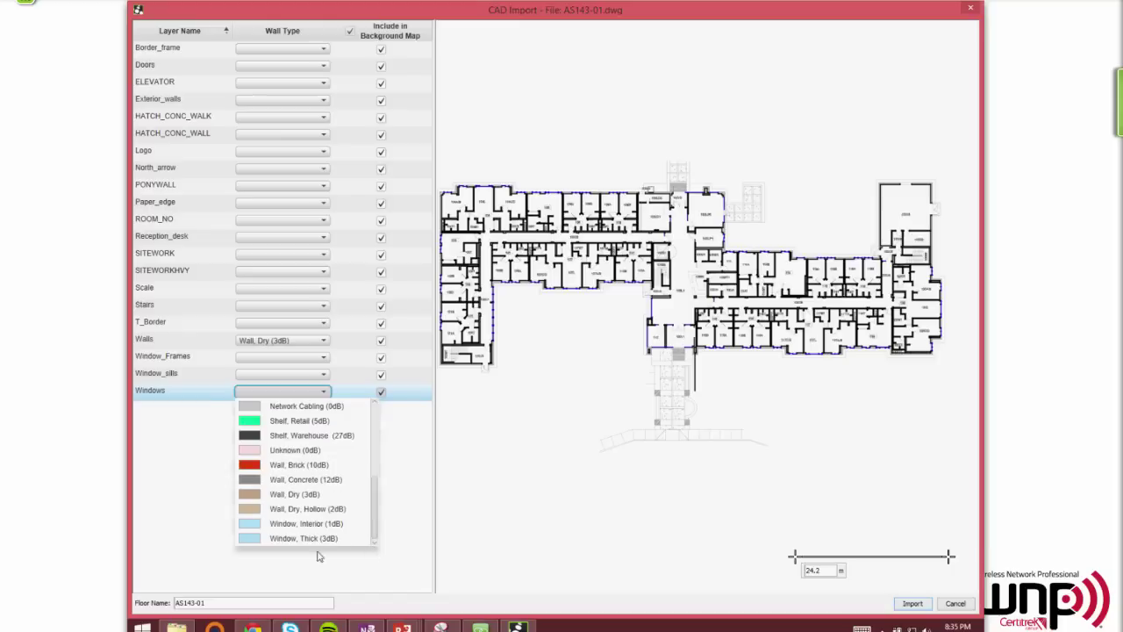
left_click(316, 526)
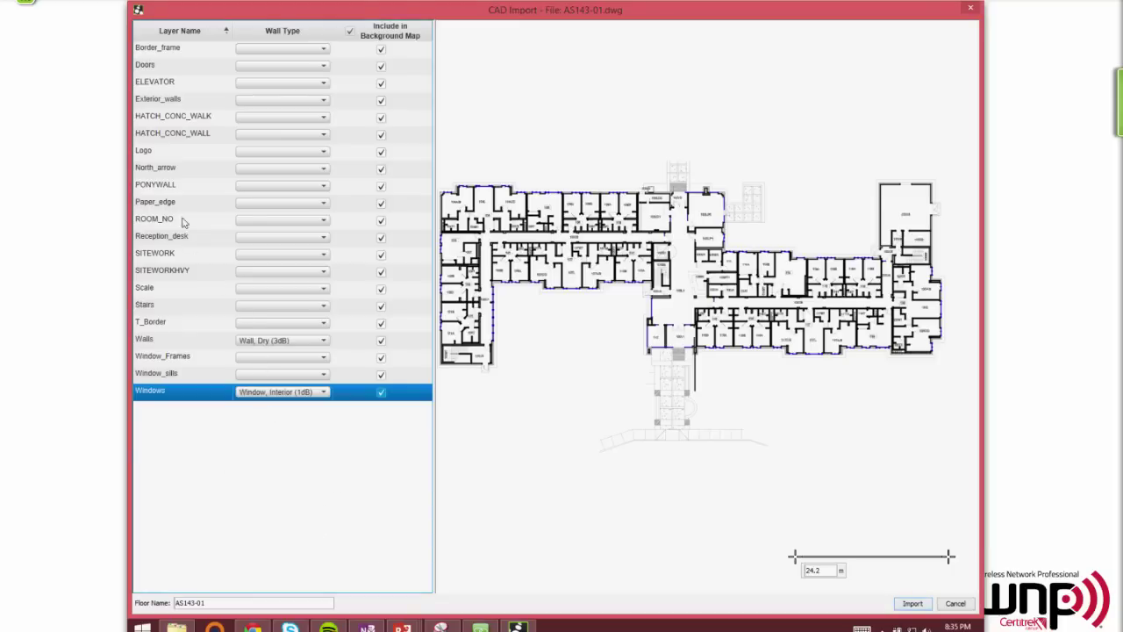
- Assign the wall type Wall, Brick (10dB) to the Exterior_walls layer
left_click(186, 104)
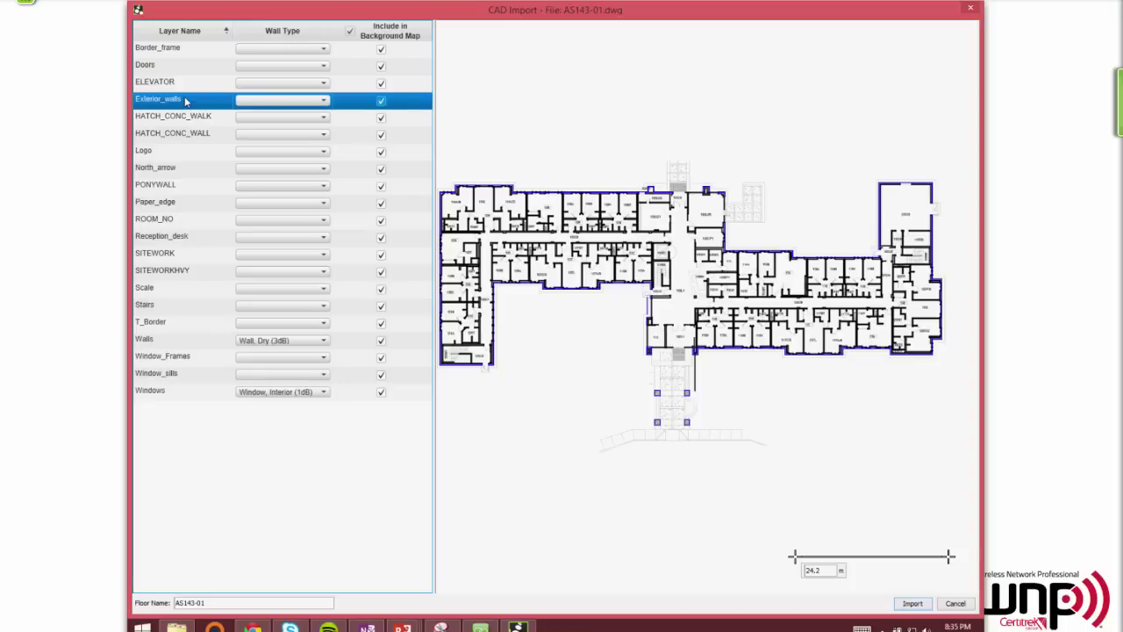
left_click(325, 102)
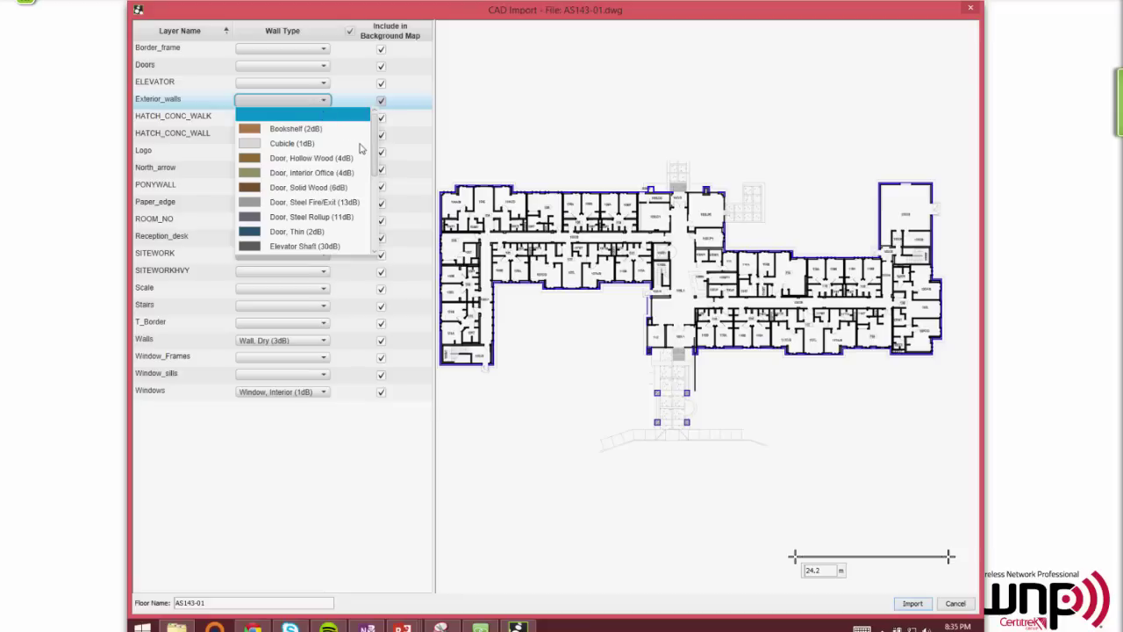
left_click_drag(374, 149, 370, 228)
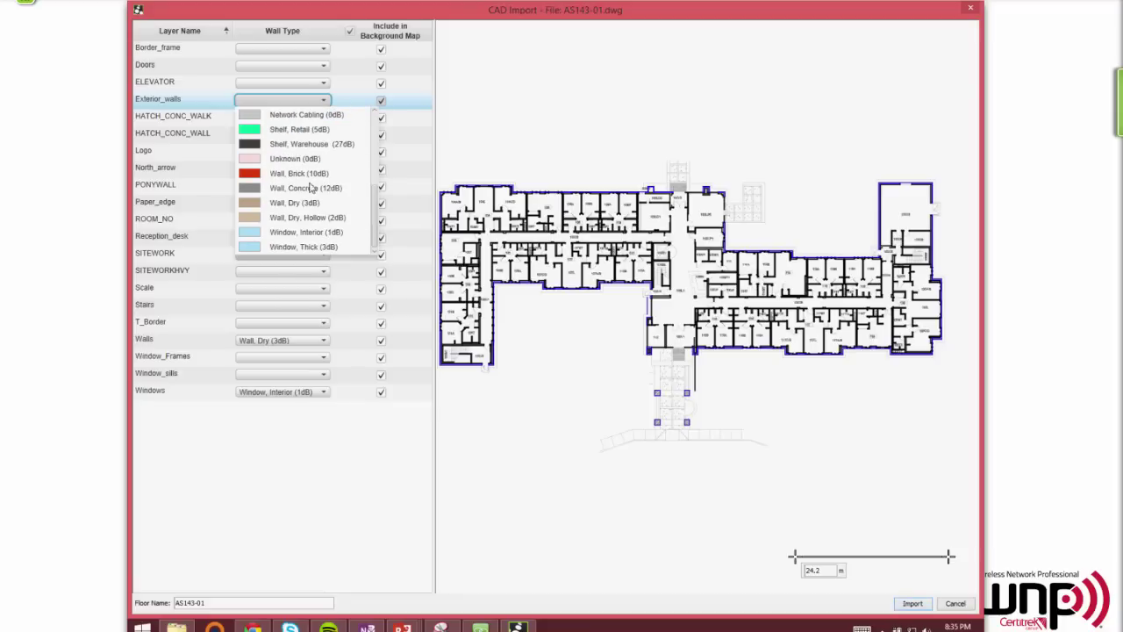
left_click(298, 173)
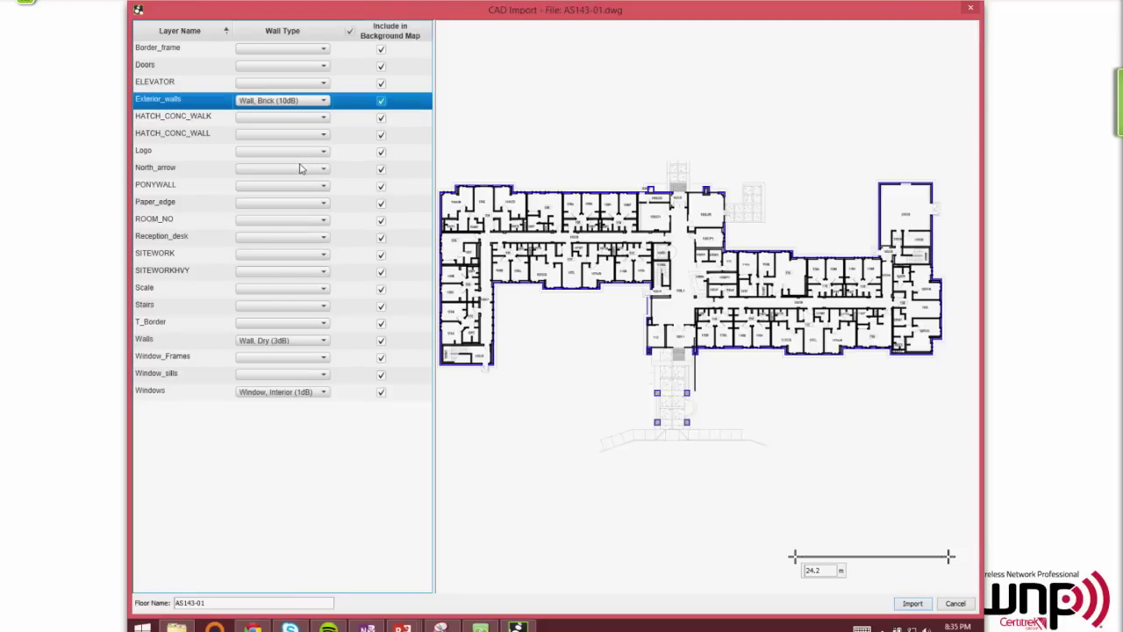
- Assign the wall type Elevator Shaft (30dB) to the ELEVATOR layer
left_click(193, 86)
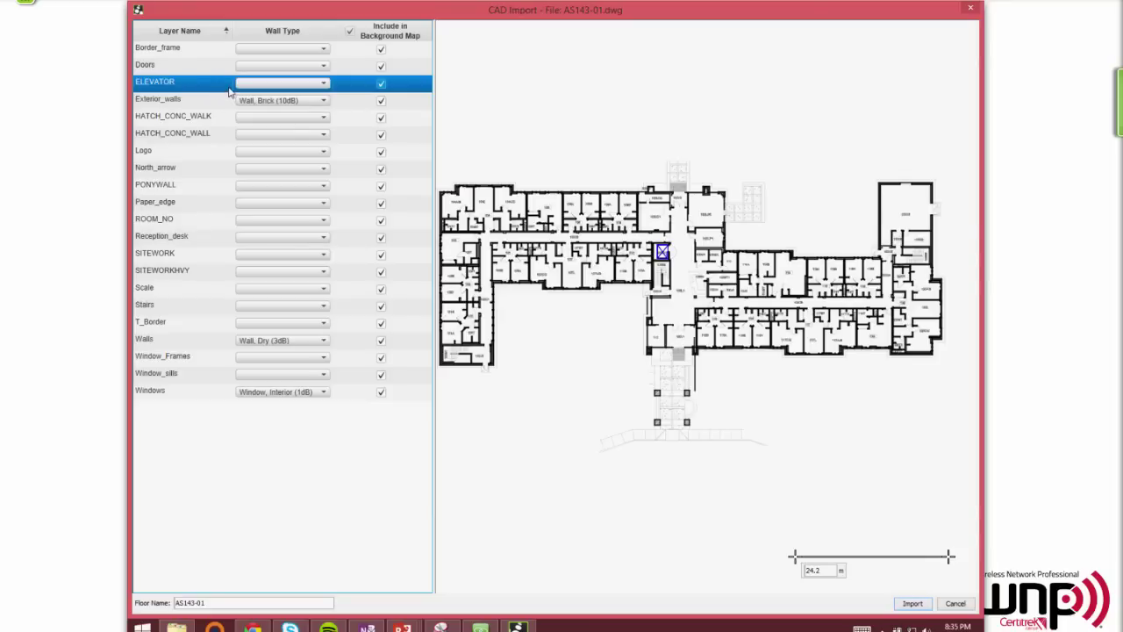
left_click(324, 84)
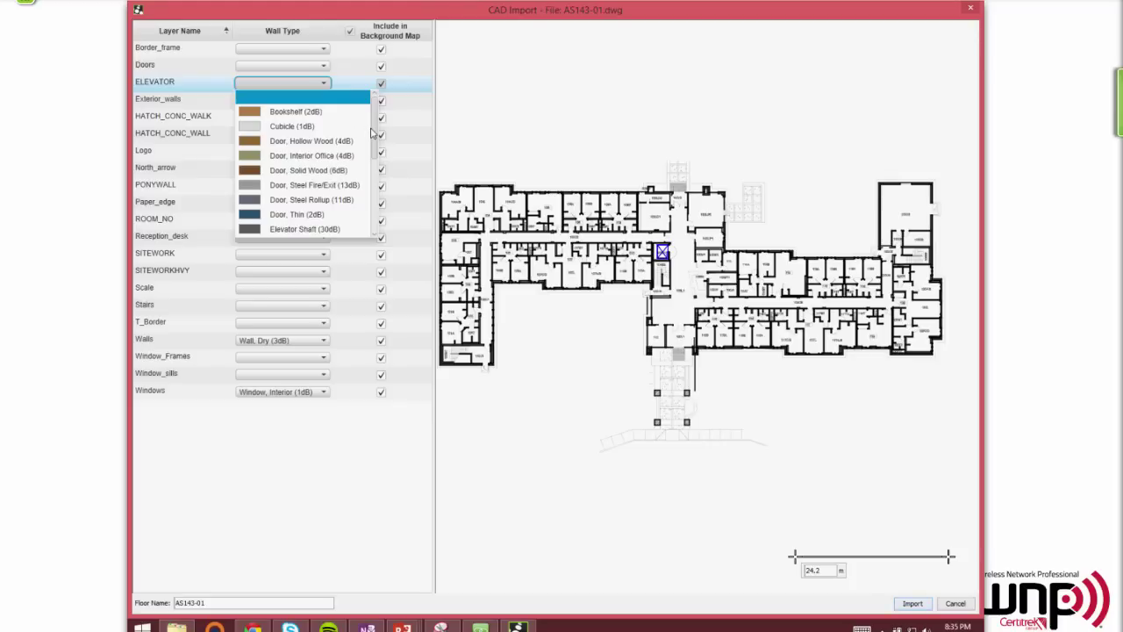
mouse_move(377, 133)
left_mouse_down()
mouse_move(376, 193)
mouse_move(372, 153)
left_mouse_up()
left_click(297, 178)
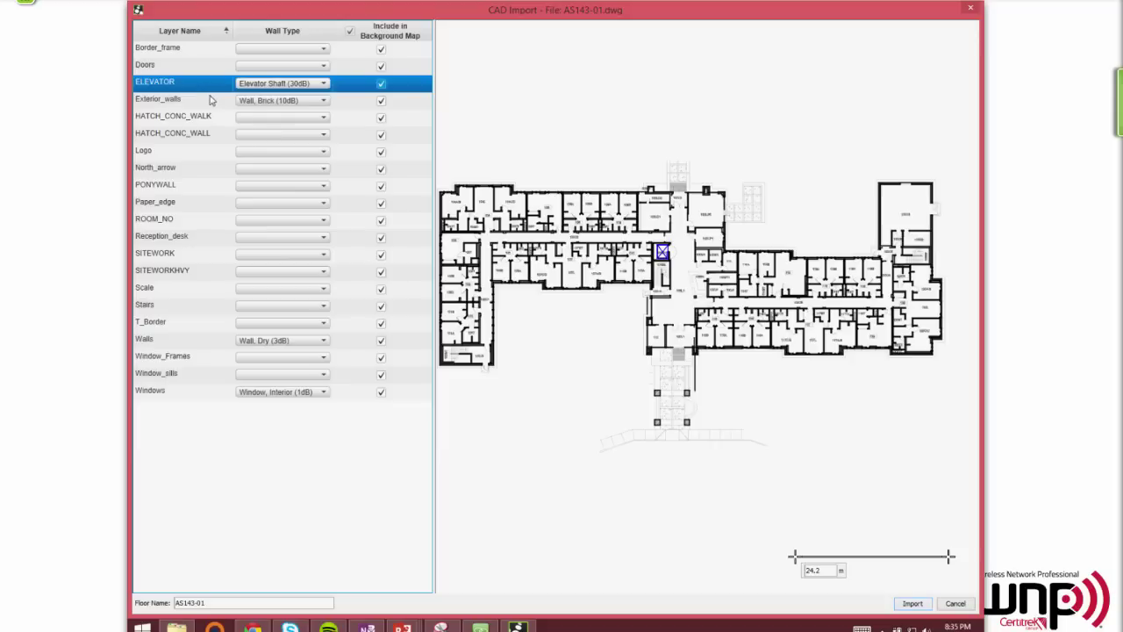
- Assign the wall type Door, Hollow Wood (4dB) to the Doors layer and import the CAD floor plan
left_click(201, 70)
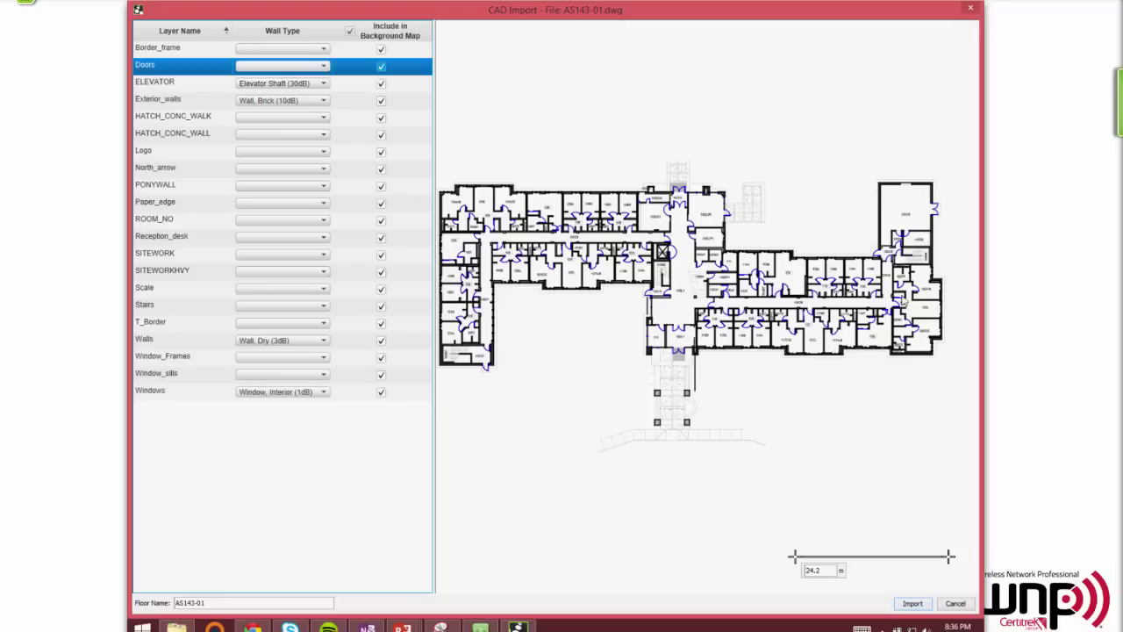
left_click(325, 66)
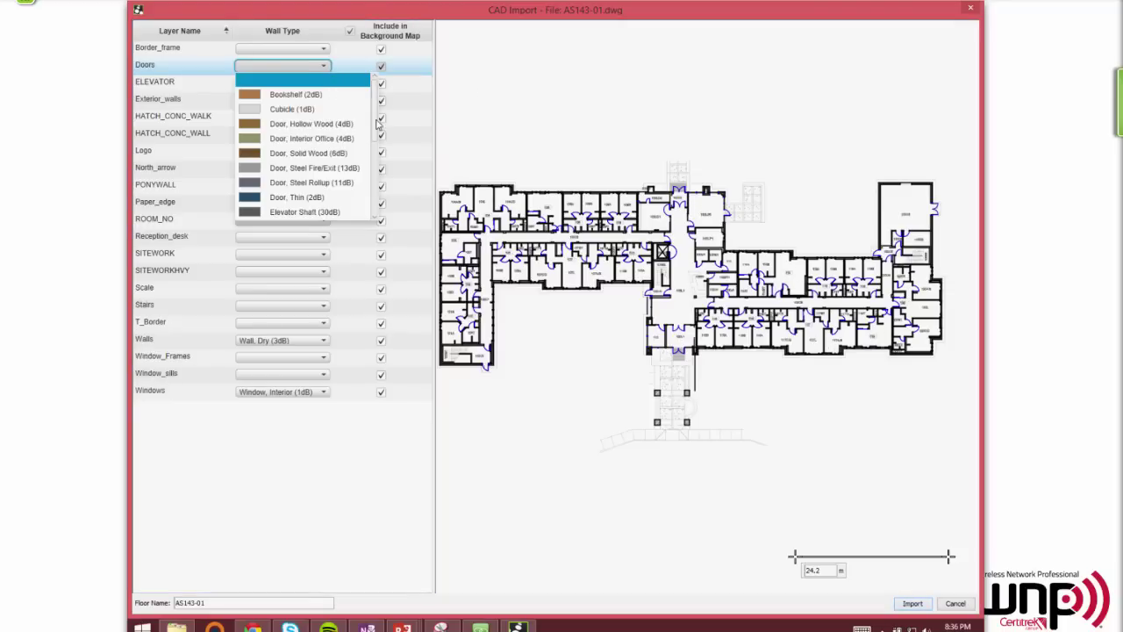
left_click_drag(375, 122, 374, 201)
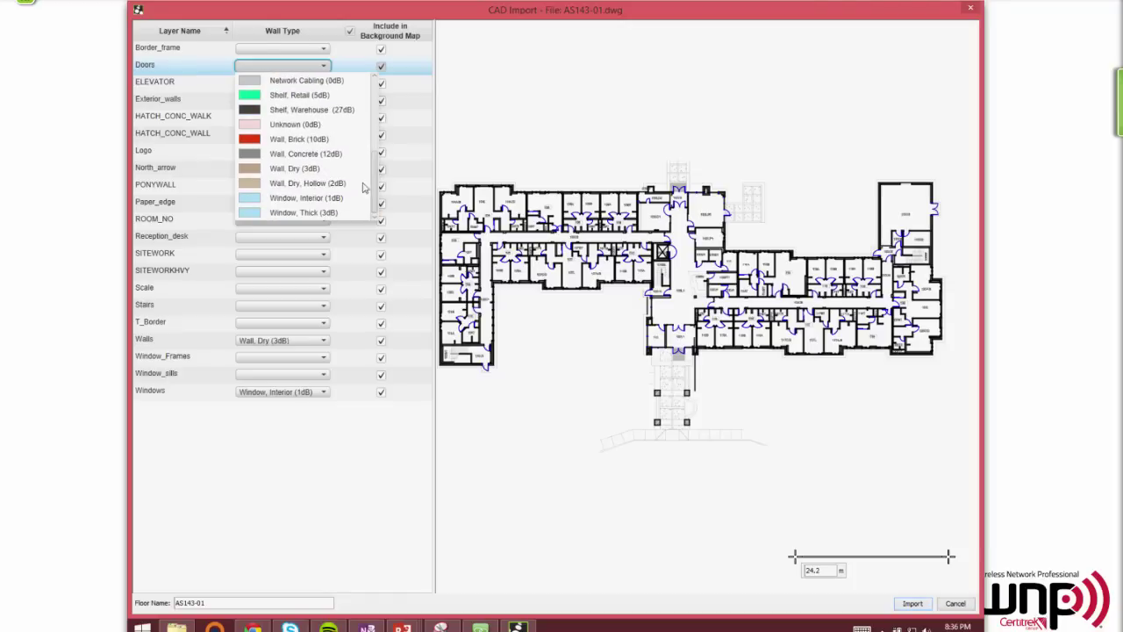
scroll(377, 187, "up", 5)
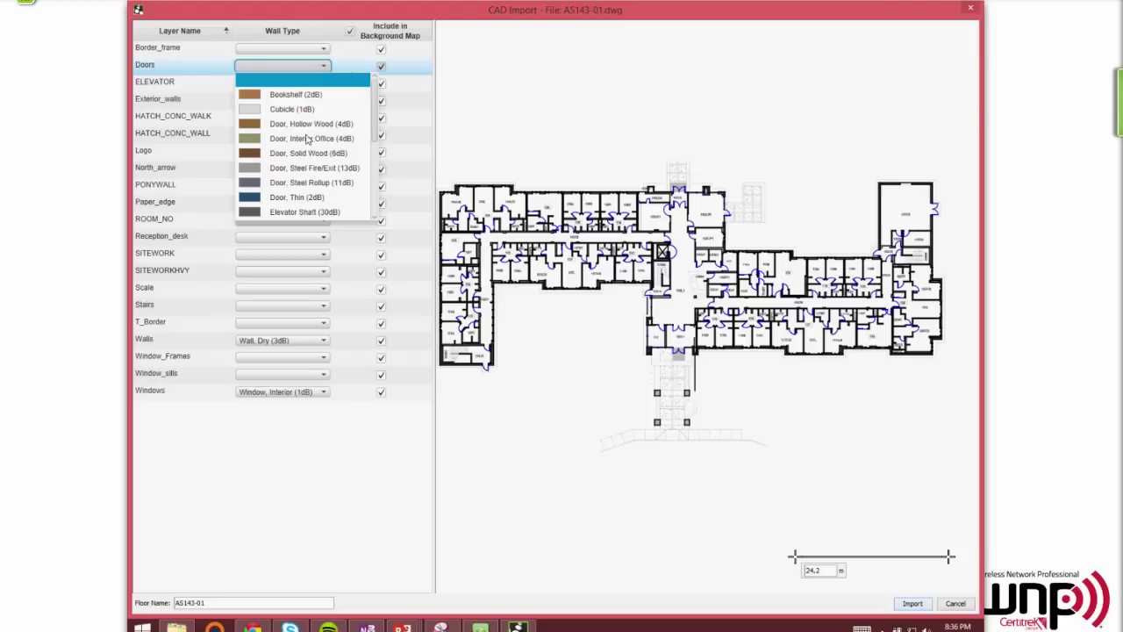
left_click(320, 128)
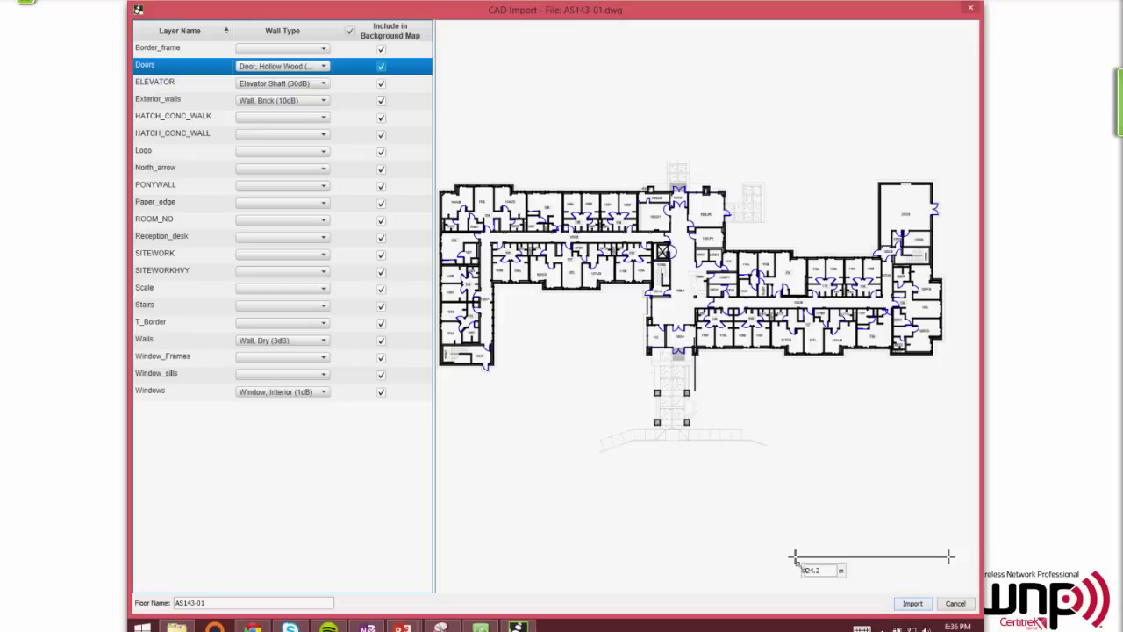
left_click(917, 605)
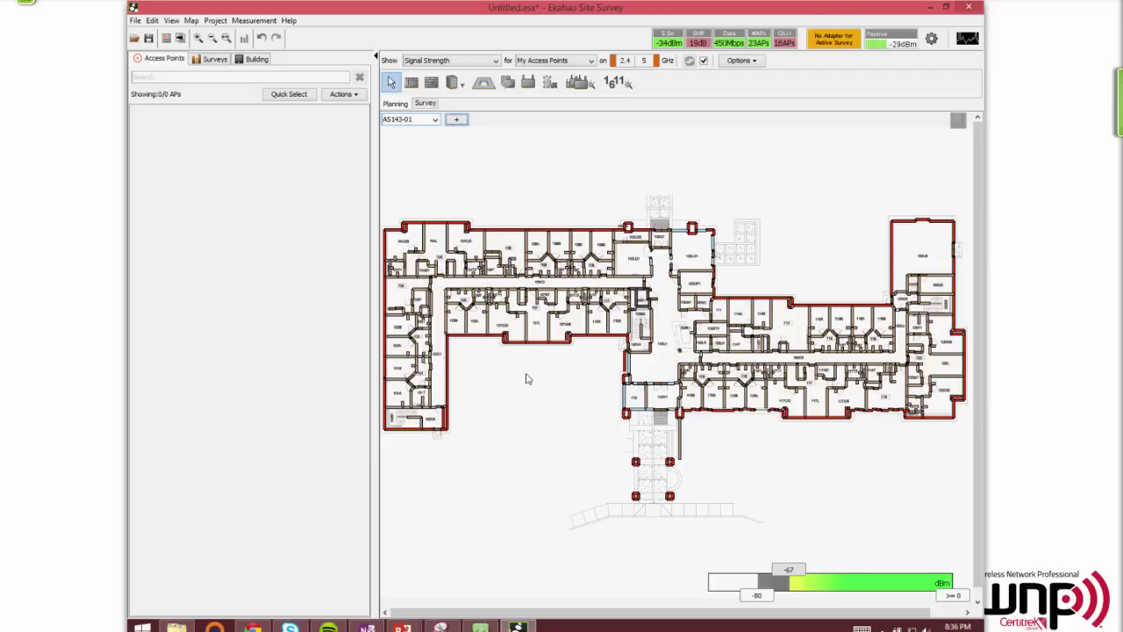
- Inspect the imported walls up close around rooms 107L and 107A/B, and return to the whole floor plan
scroll(681, 265, "up", 3)
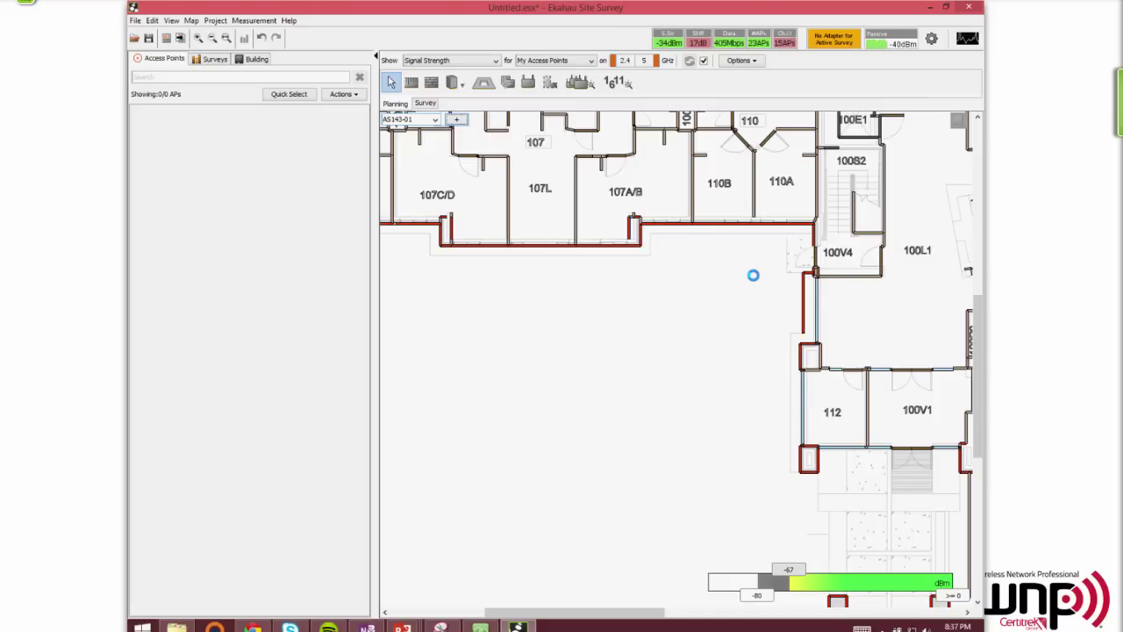
key("super+Tab")
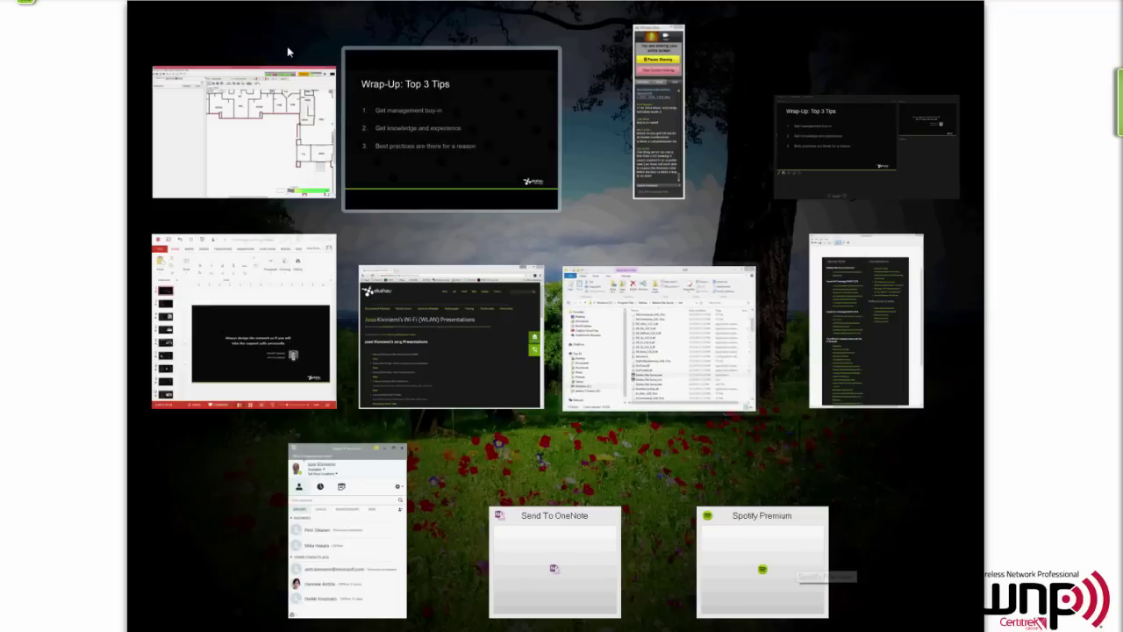
key("Escape")
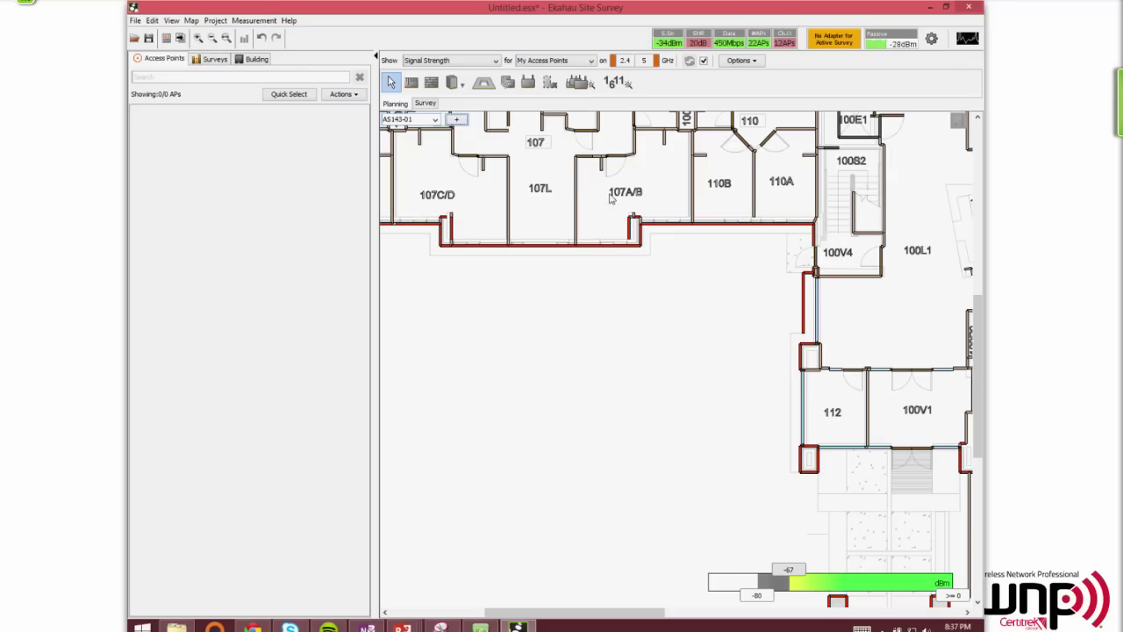
scroll(612, 199, "up", 3)
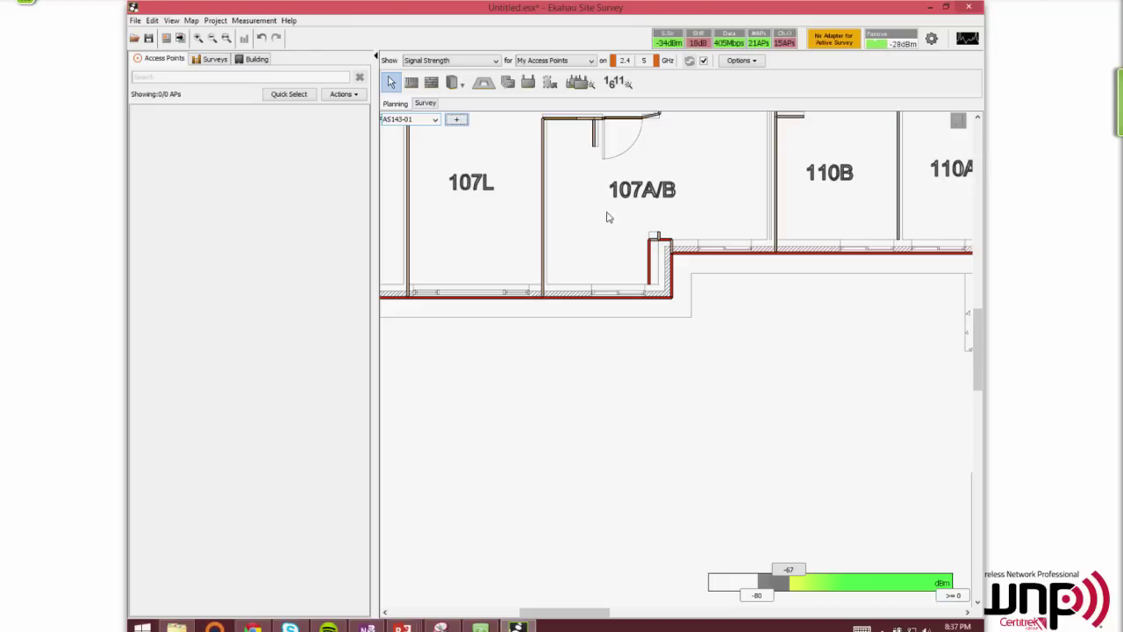
scroll(649, 182, "down", 3)
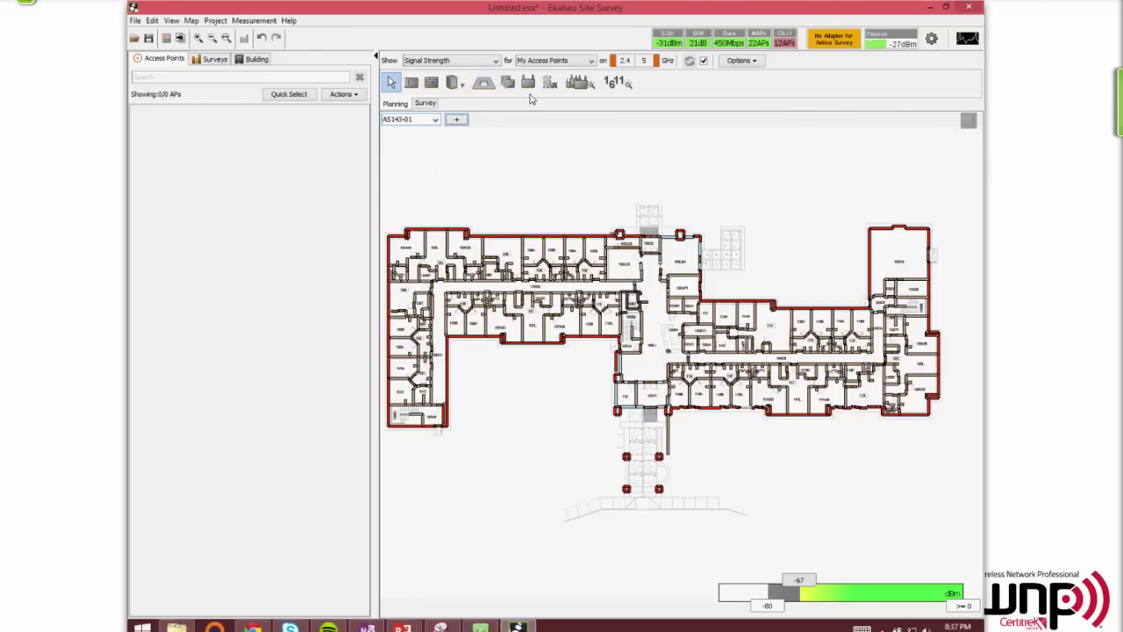
- Place two simulated Cisco AP3700i access points, one in the large northeast room and one in the central area between the wings
left_click(579, 83)
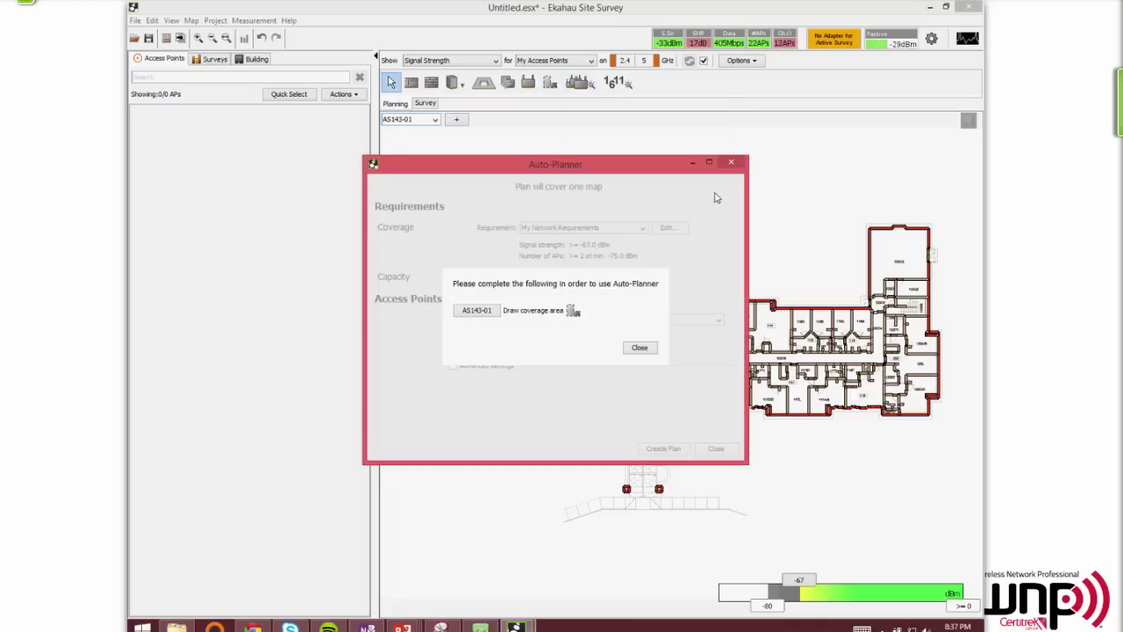
left_click(734, 164)
left_click(529, 84)
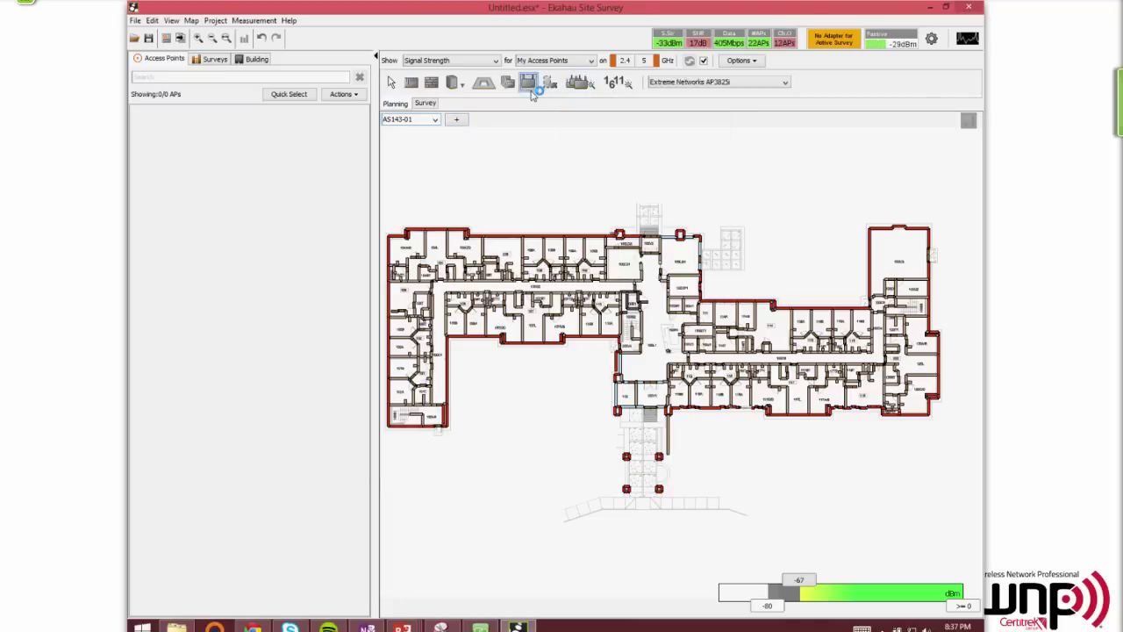
left_click(725, 83)
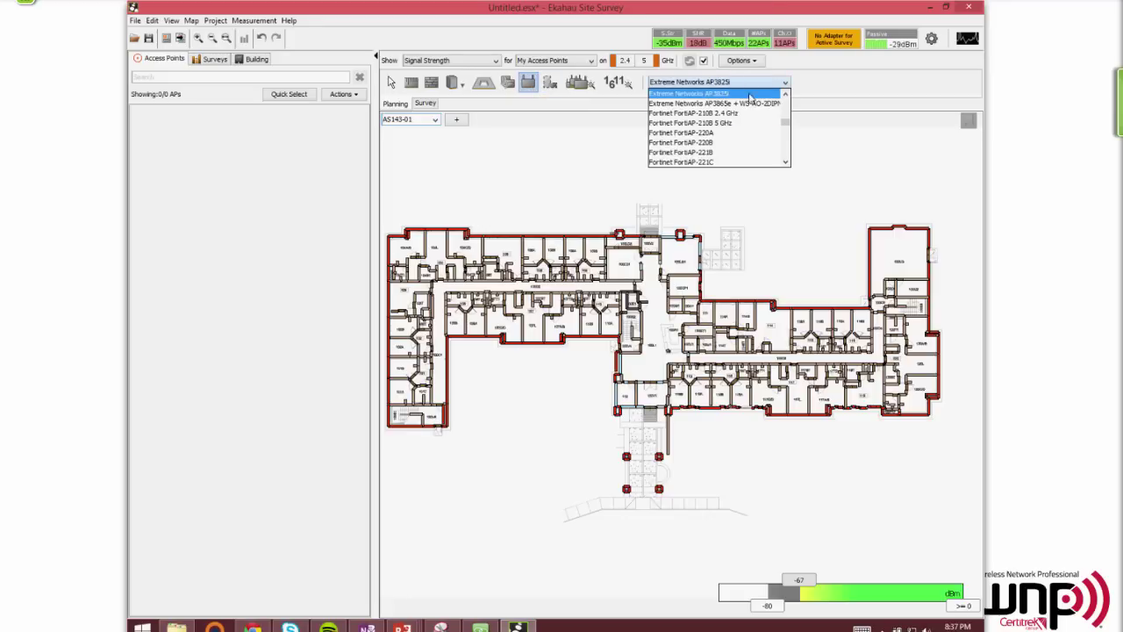
scroll(788, 107, "up", 8)
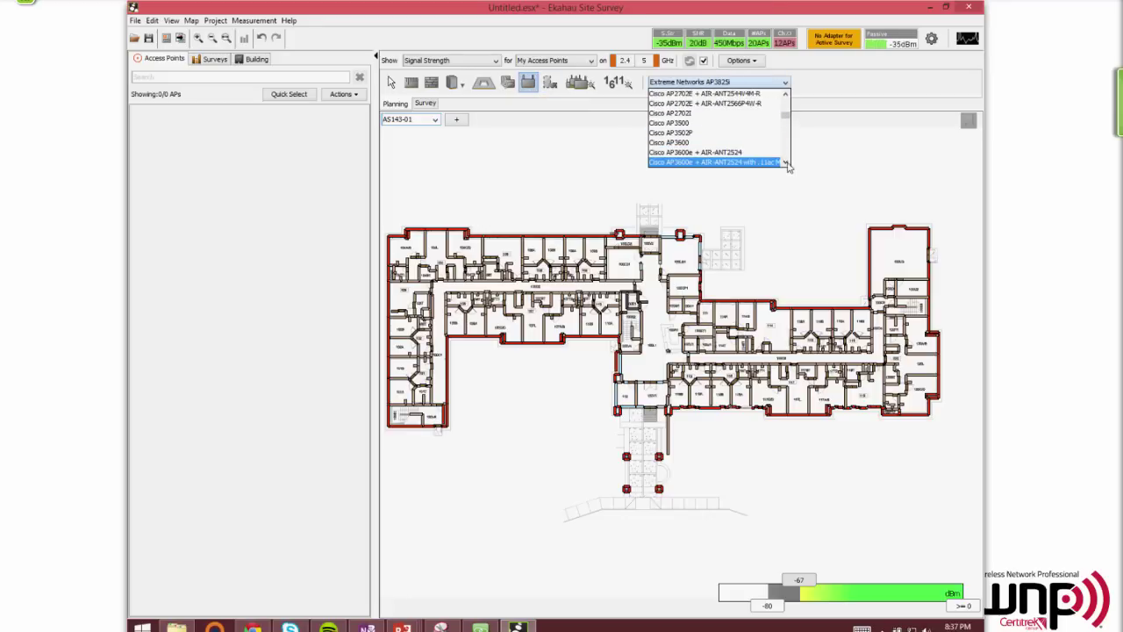
scroll(786, 158, "down", 2)
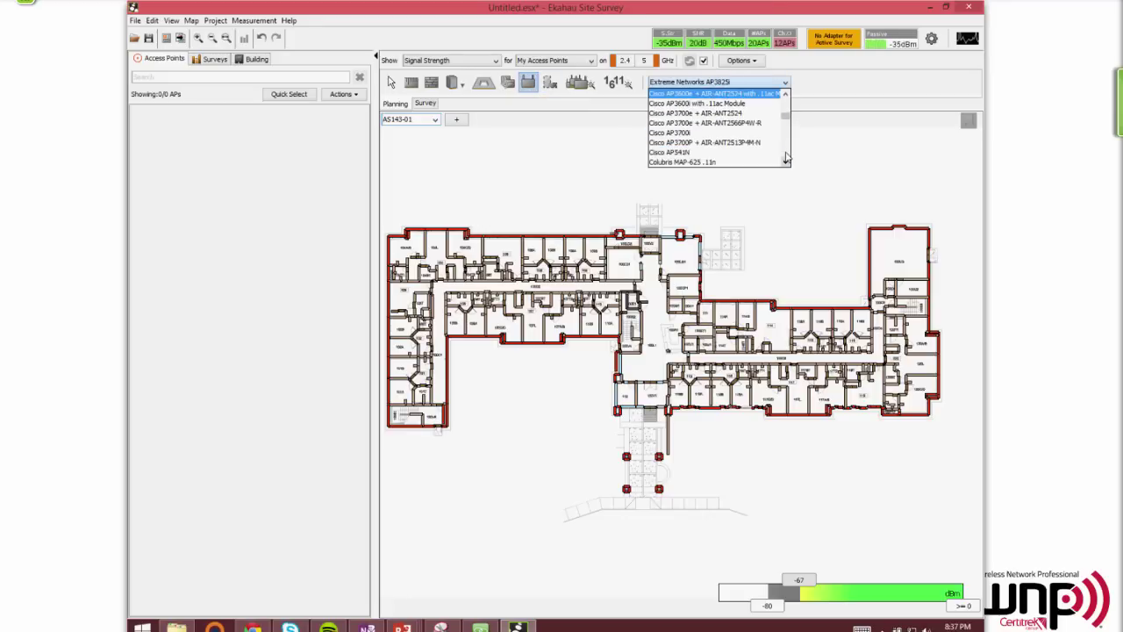
left_click(723, 134)
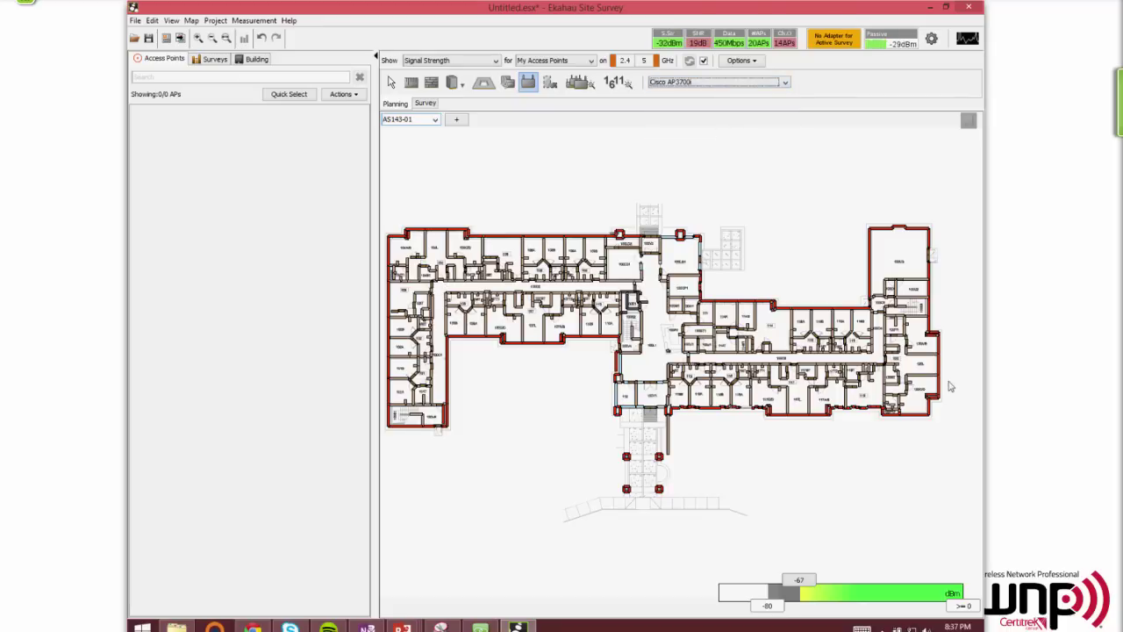
left_click(907, 254)
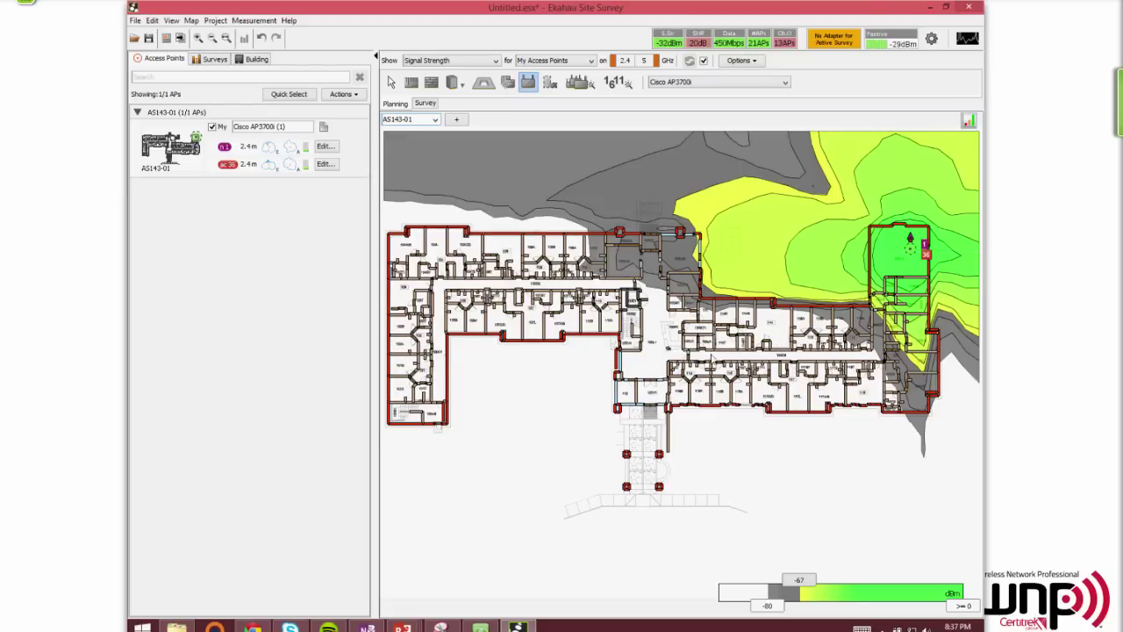
left_click(664, 353)
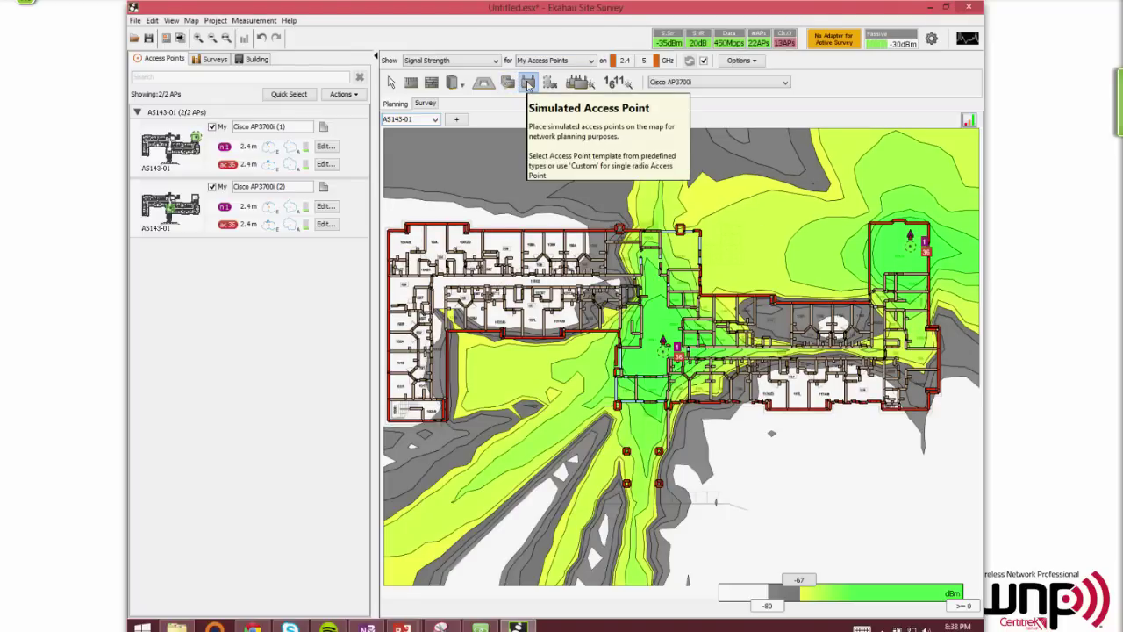
- Draw a coverage area polygon following the exterior outline of the whole building
left_click(527, 85)
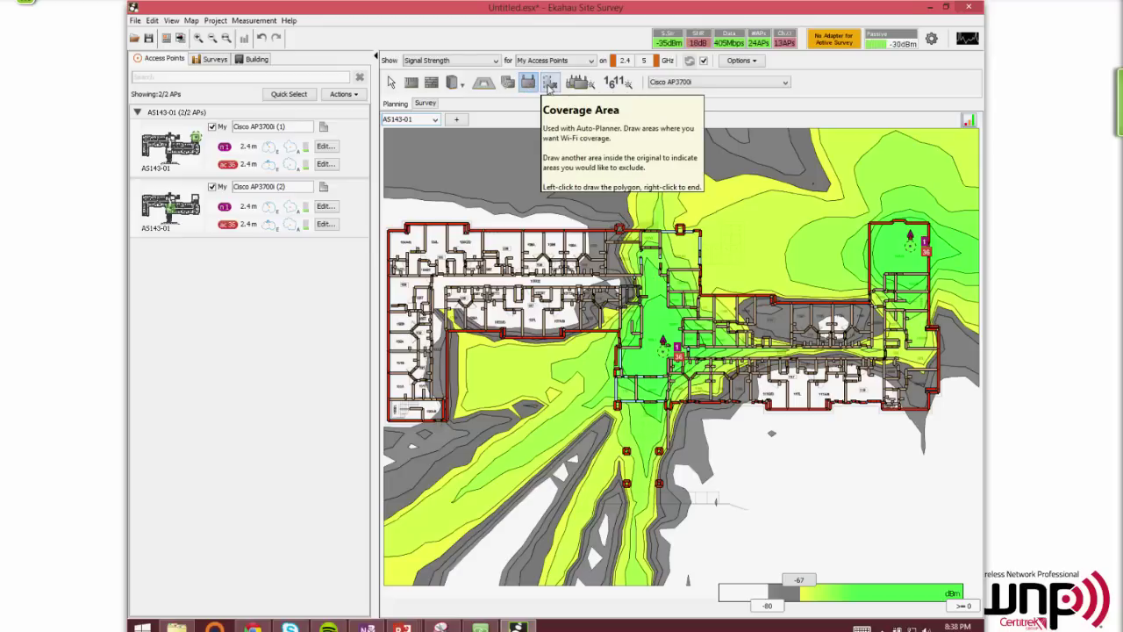
left_click(550, 84)
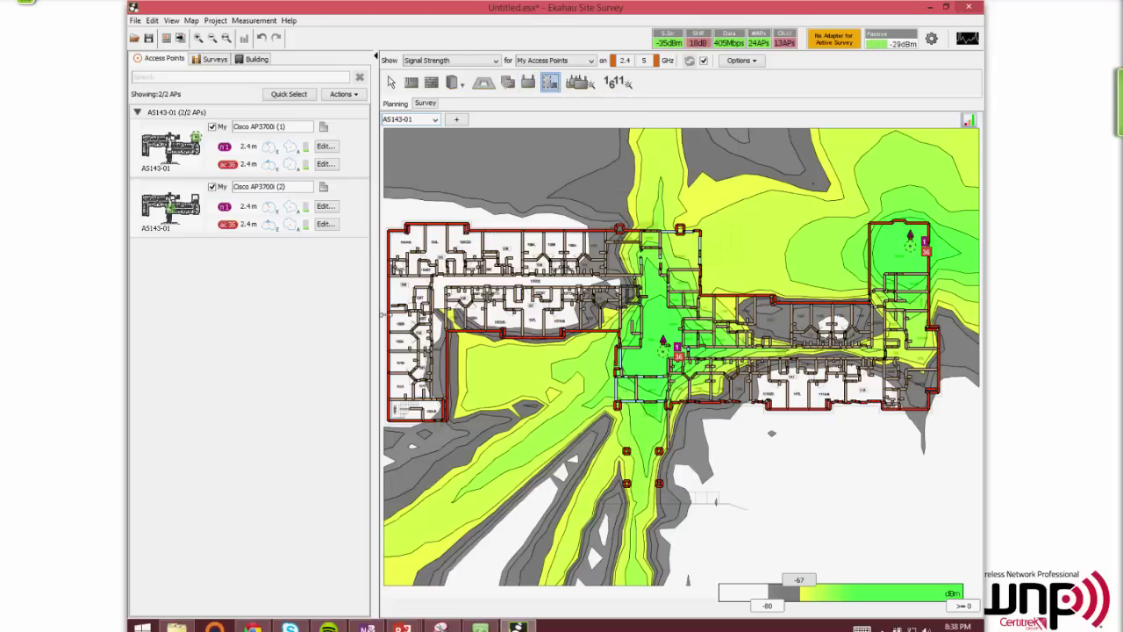
left_click(389, 223)
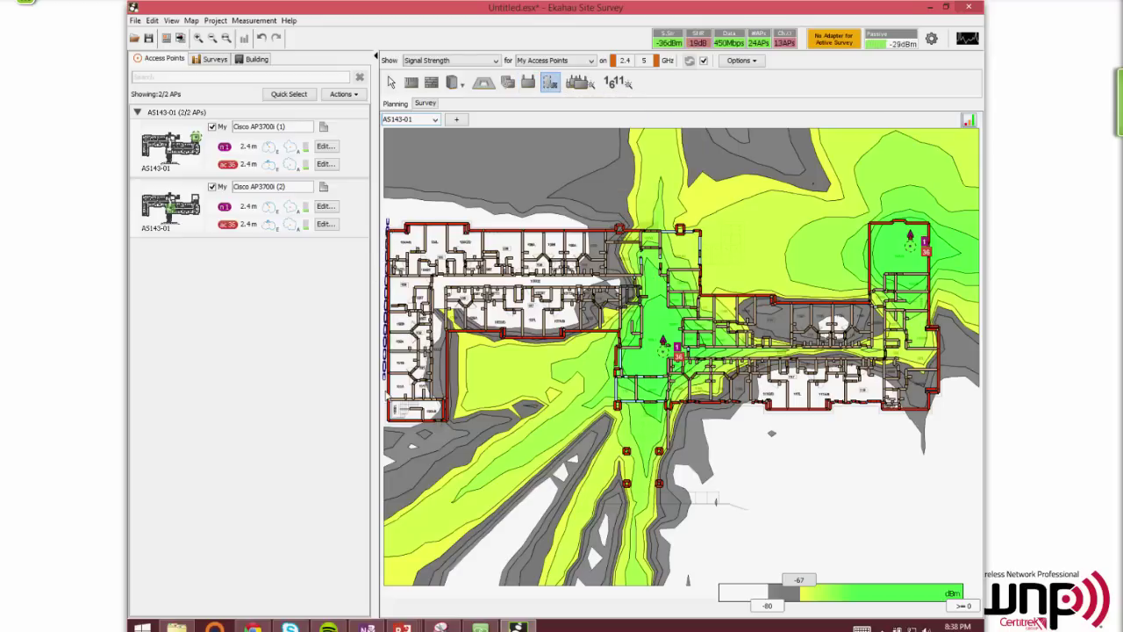
left_click(390, 422)
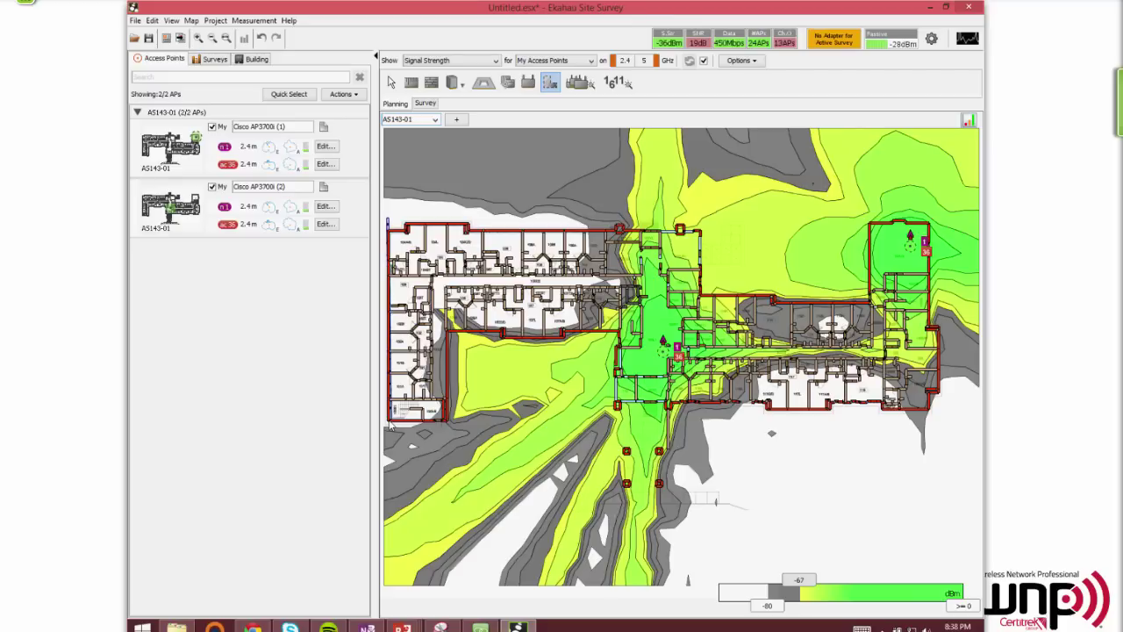
left_click(448, 419)
left_click(452, 334)
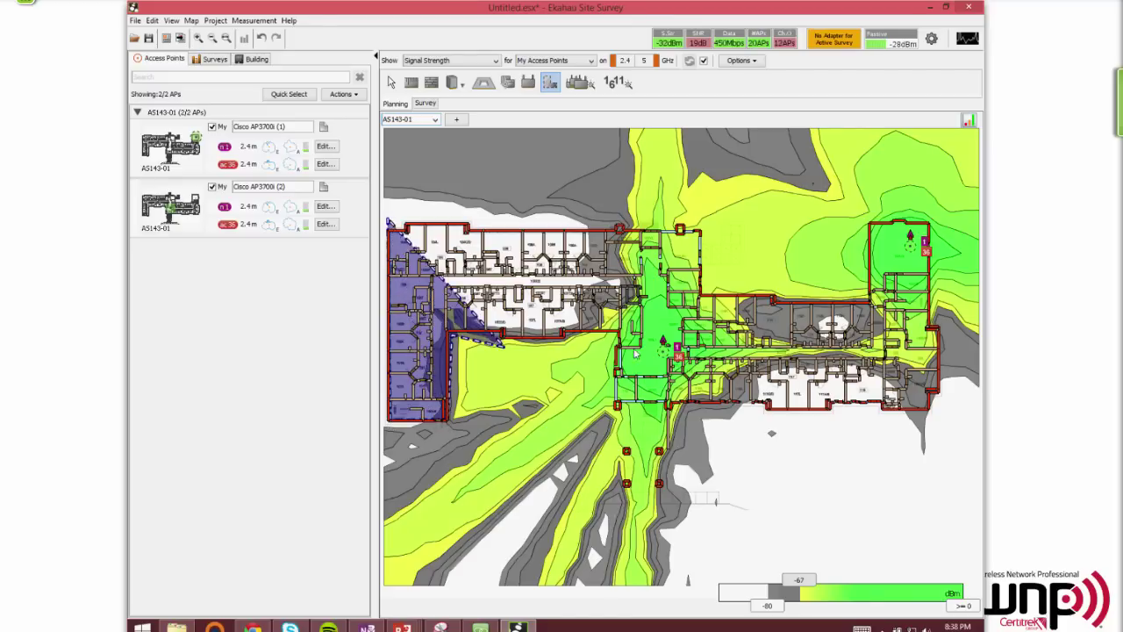
left_click(617, 334)
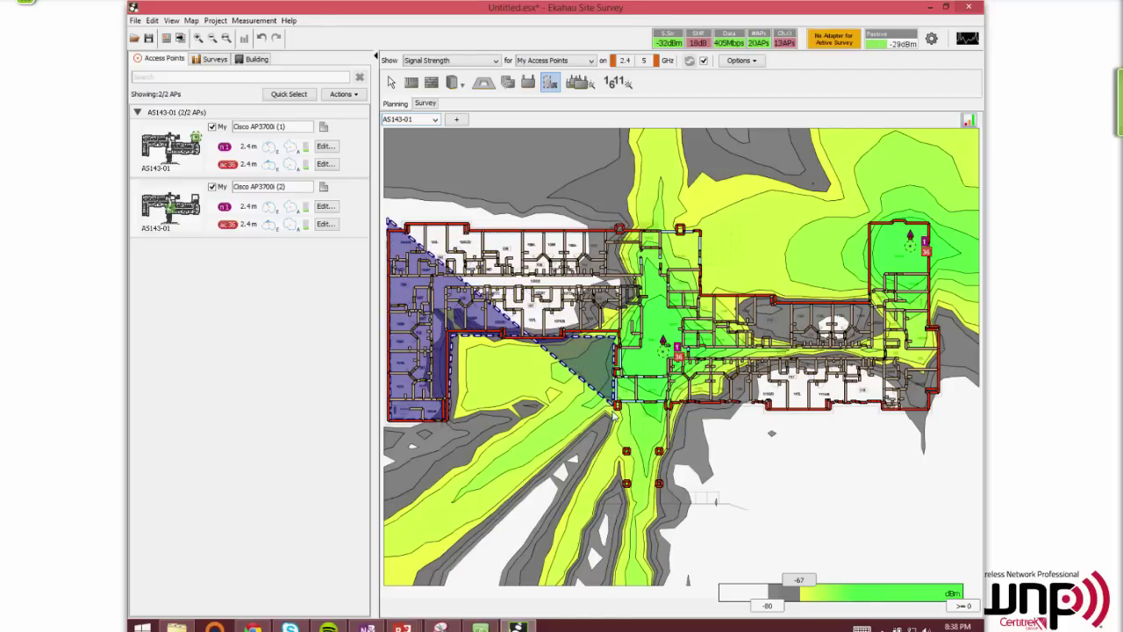
left_click(618, 405)
left_click(940, 408)
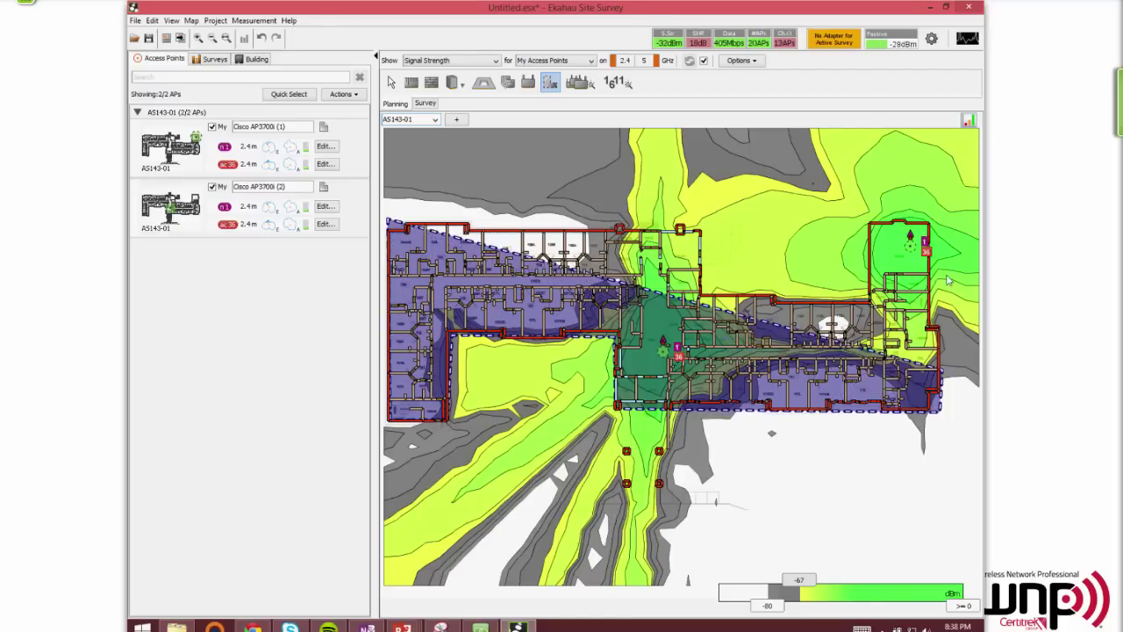
left_click(934, 220)
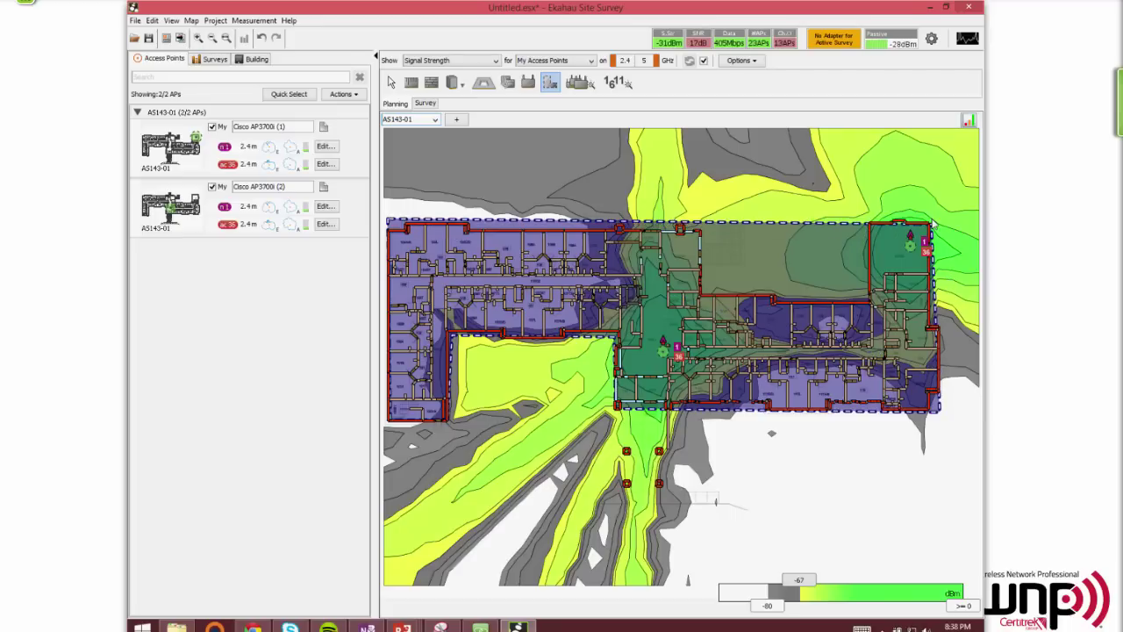
left_click(868, 223)
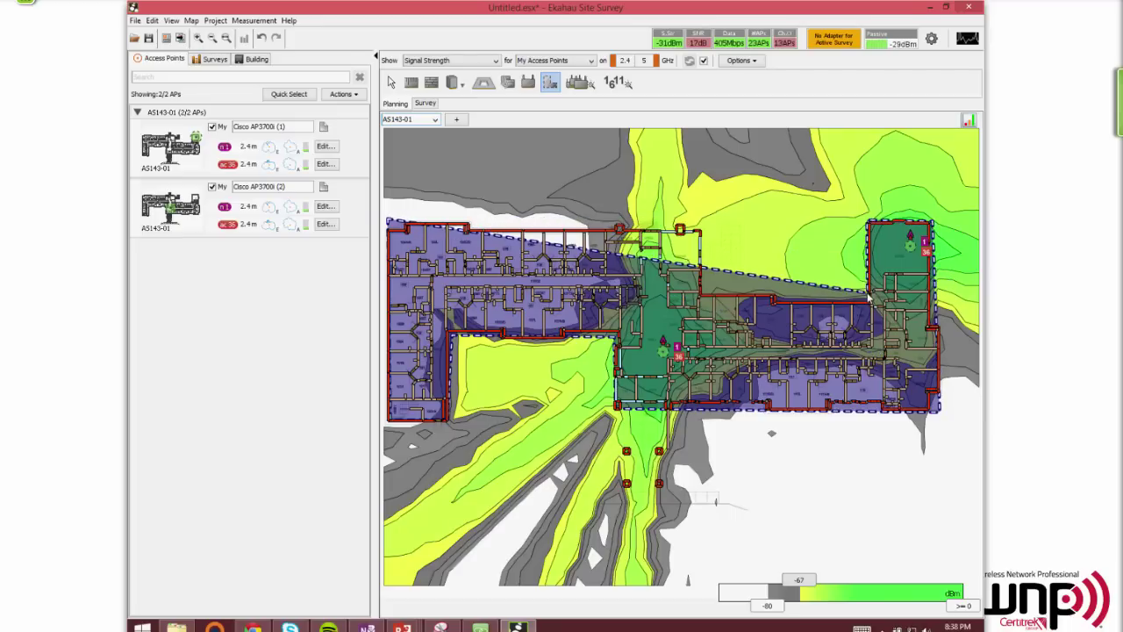
left_click(866, 298)
left_click(699, 292)
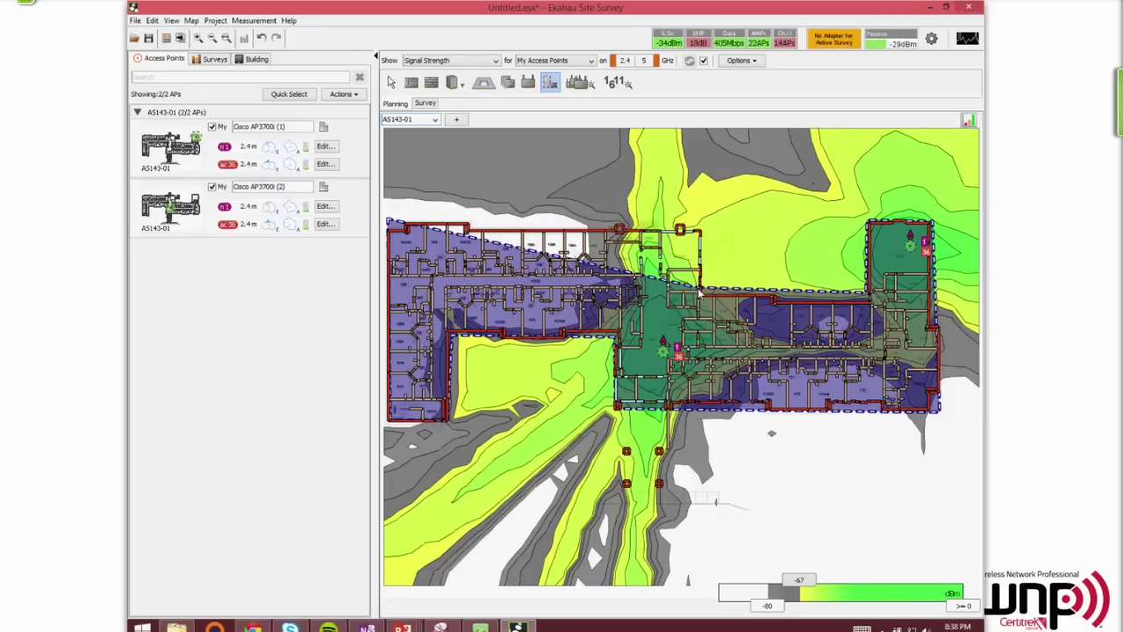
left_click(702, 228)
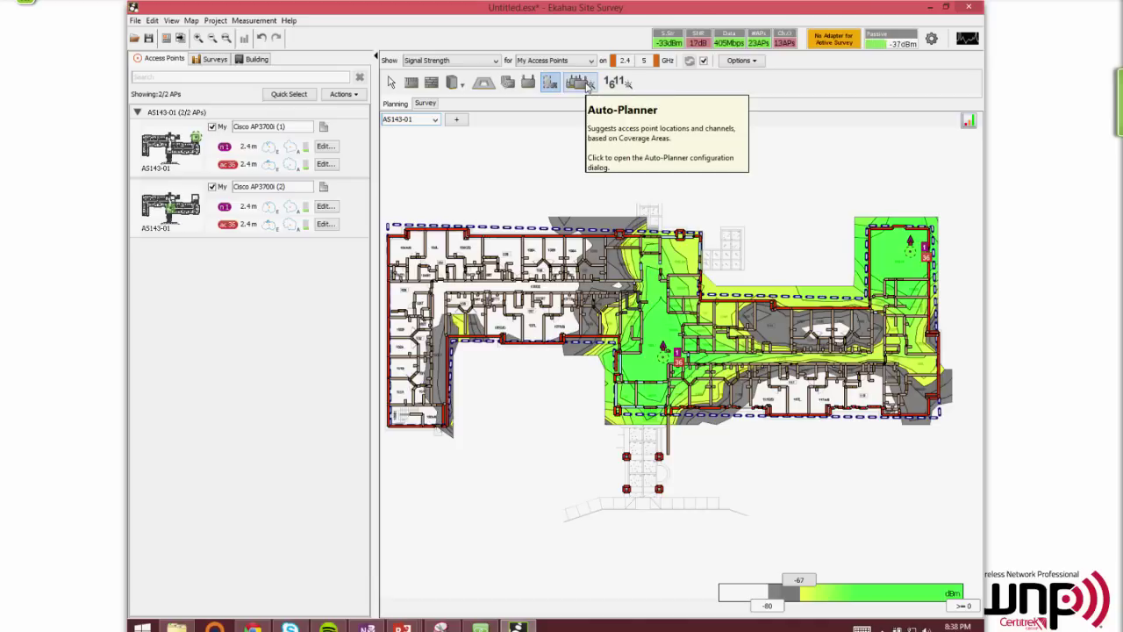
- Start the Auto-Planner and set its access point type to Cisco AP3700i
left_click(586, 84)
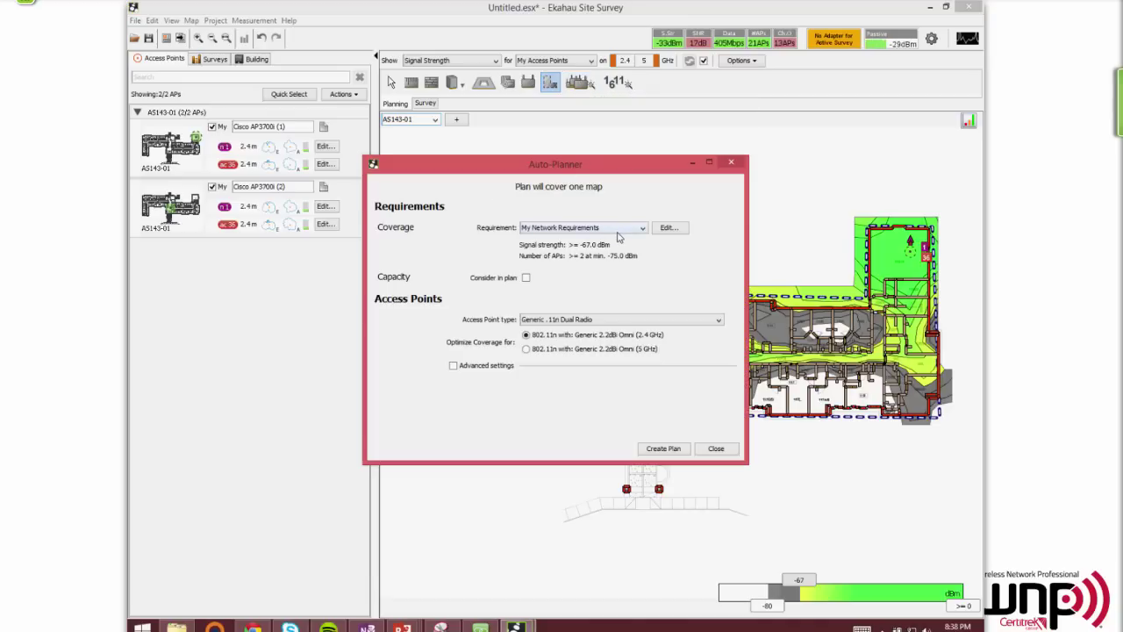
left_click(618, 321)
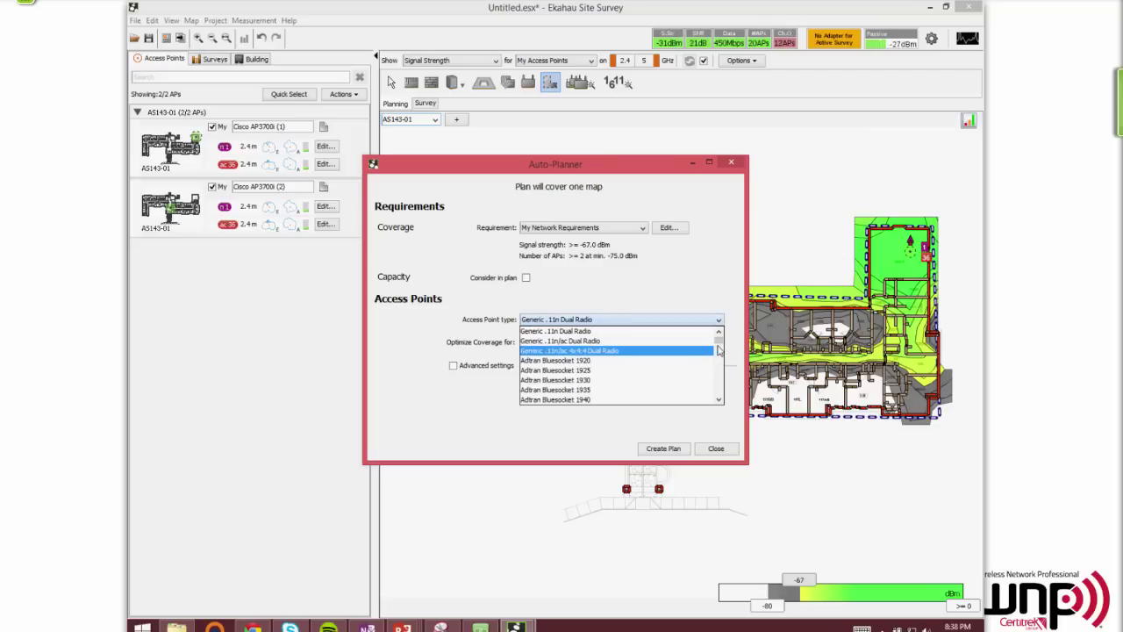
left_click_drag(719, 341, 719, 341)
left_click_drag(719, 342, 720, 356)
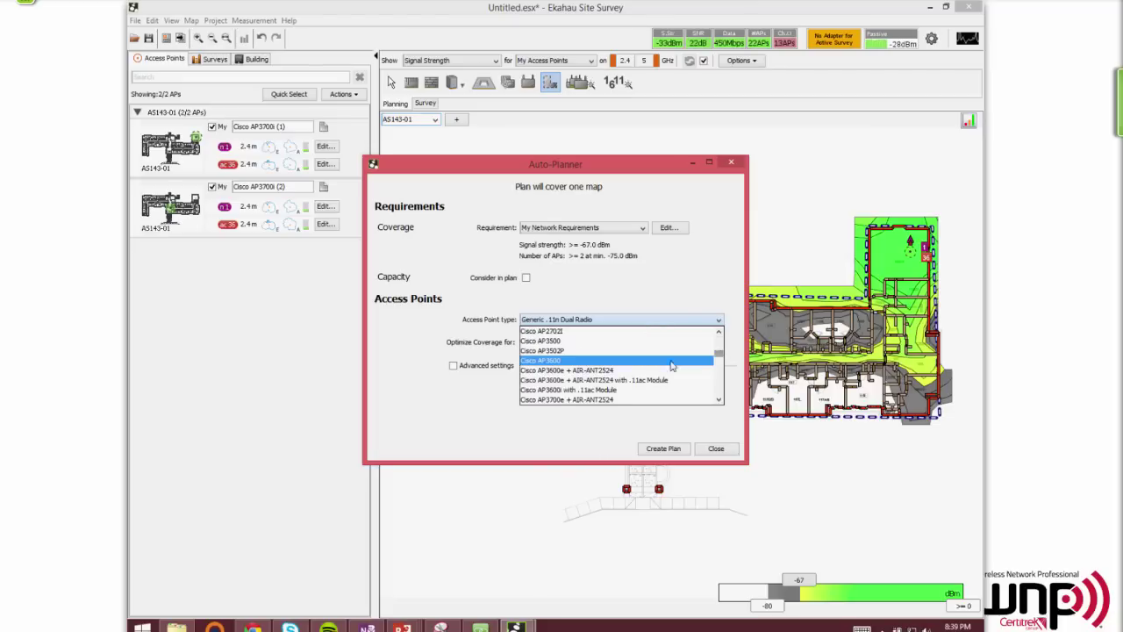
left_click(721, 391)
left_click(607, 351)
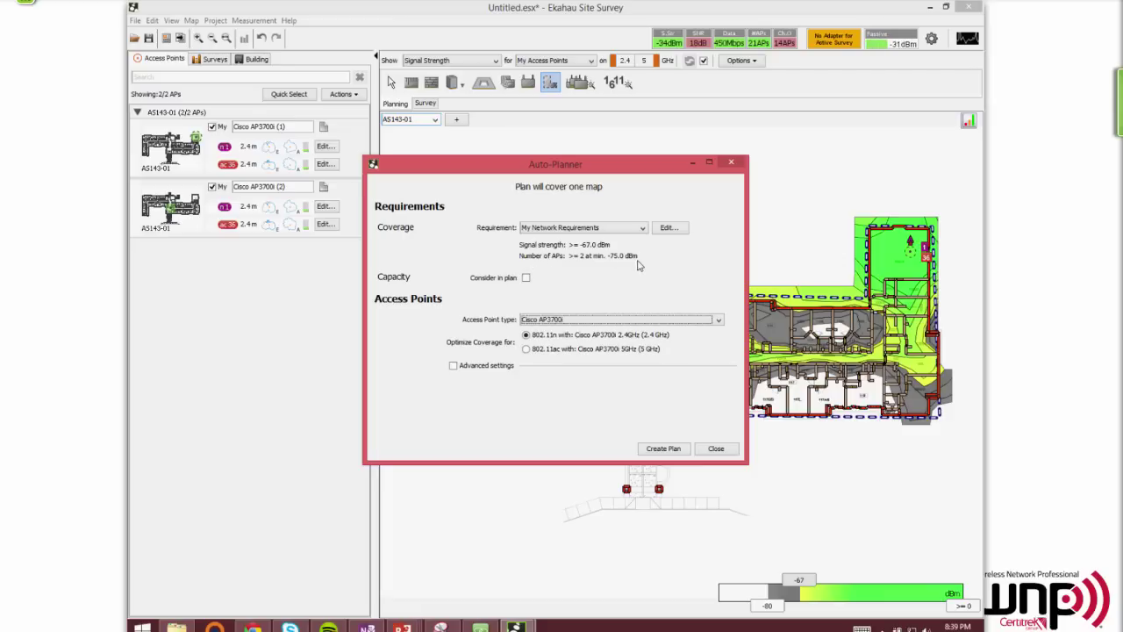
- Include capacity in the plan and add 200 11ac AC Laptop and 250 11ac AC Smartphone devices as requirements
left_click(527, 278)
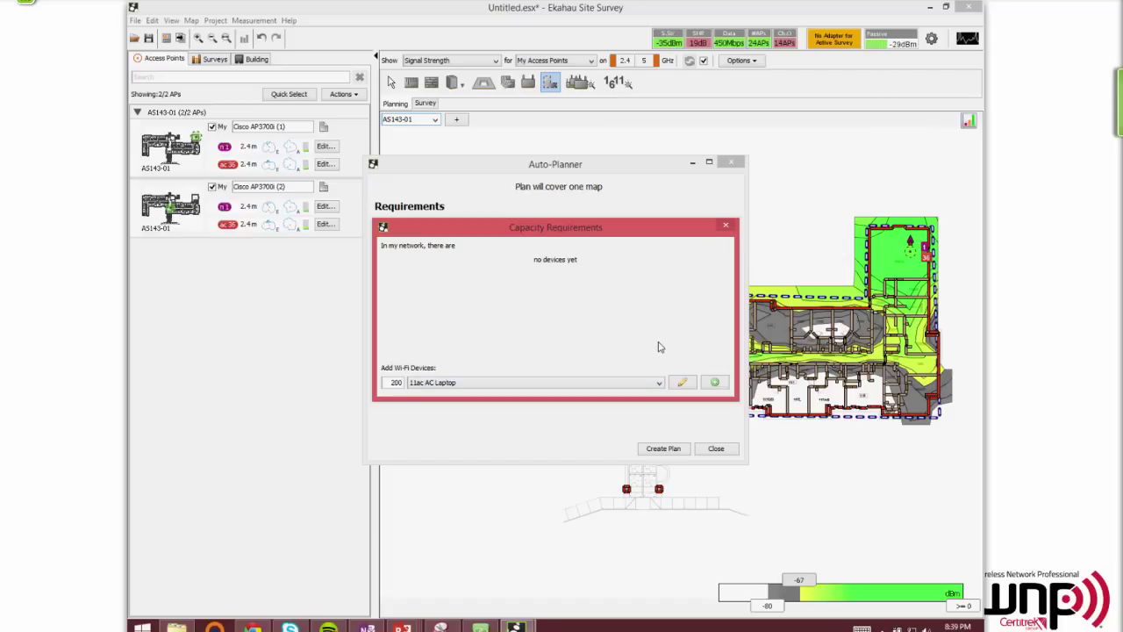
key("Return")
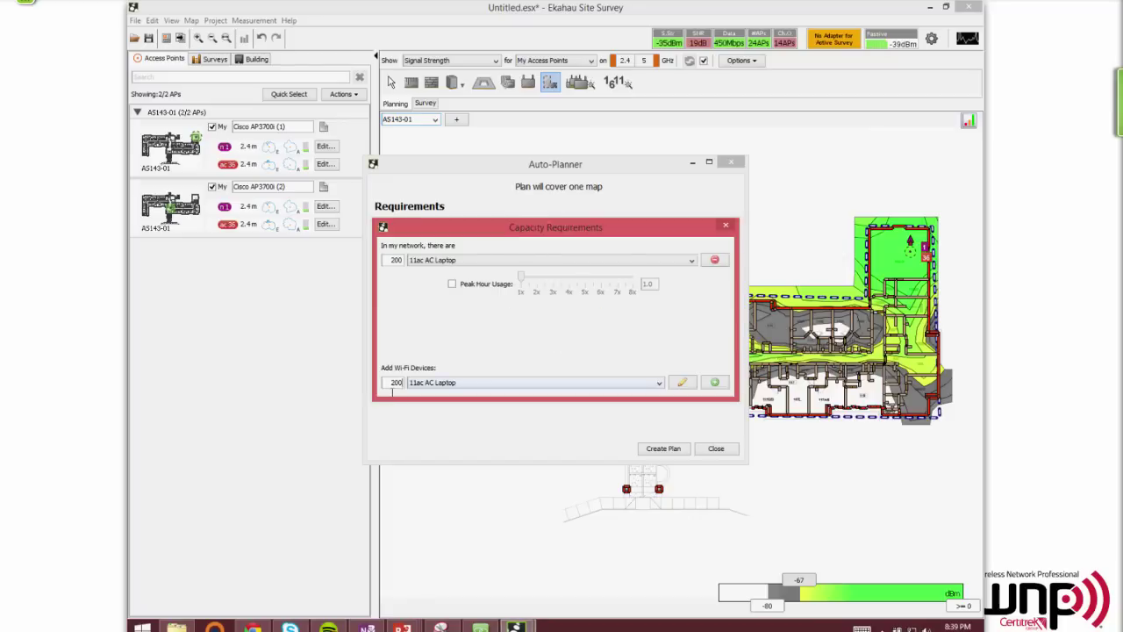
double_click(396, 383)
type("25")
left_click(454, 383)
left_click(460, 408)
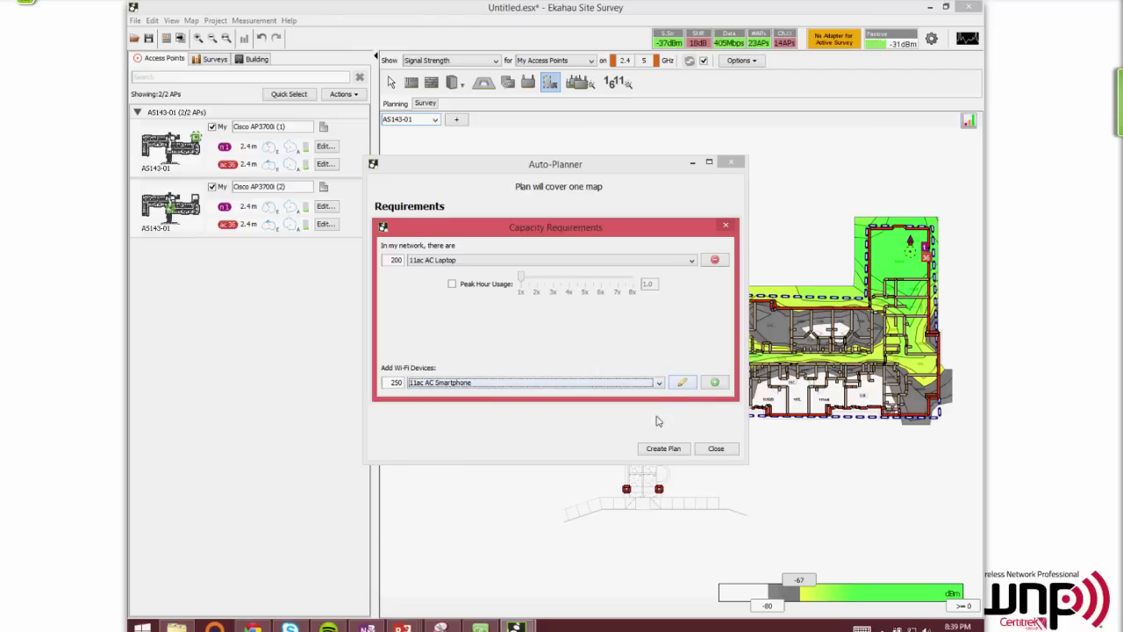
left_click(715, 382)
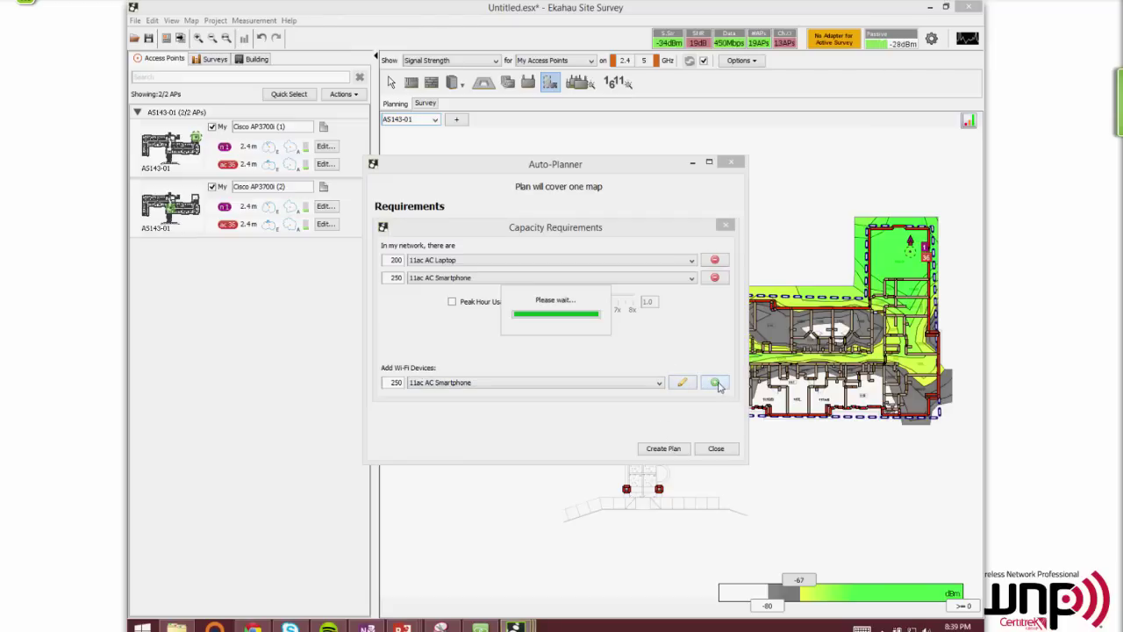
- Examine the AC Smartphone device's adapter and application usage profile without editing it
left_click(683, 383)
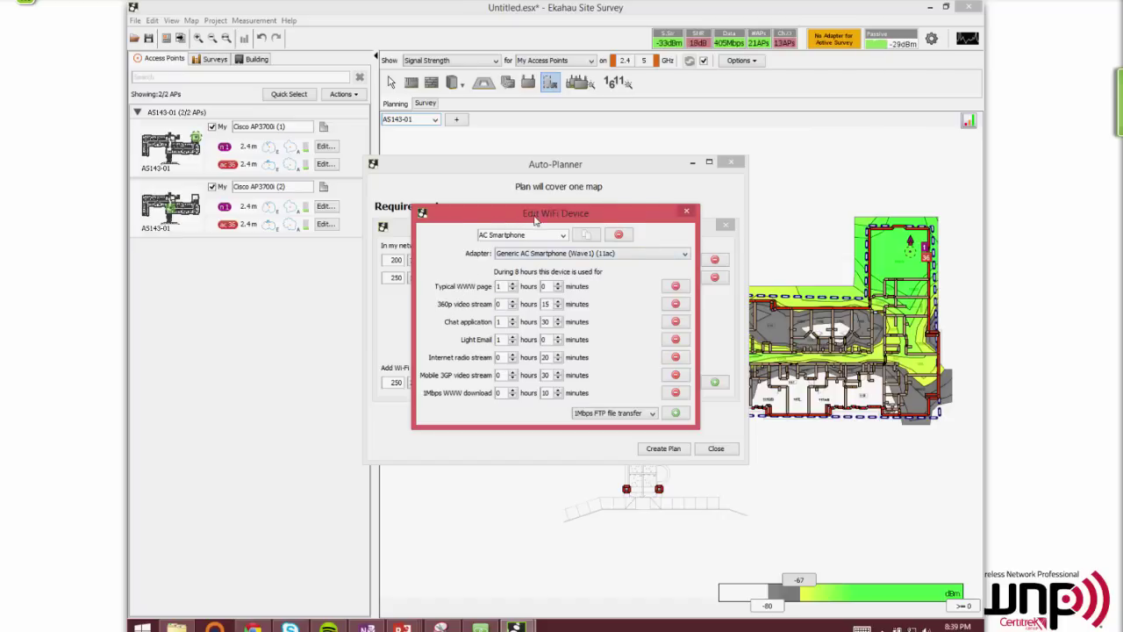
left_click_drag(535, 218, 568, 209)
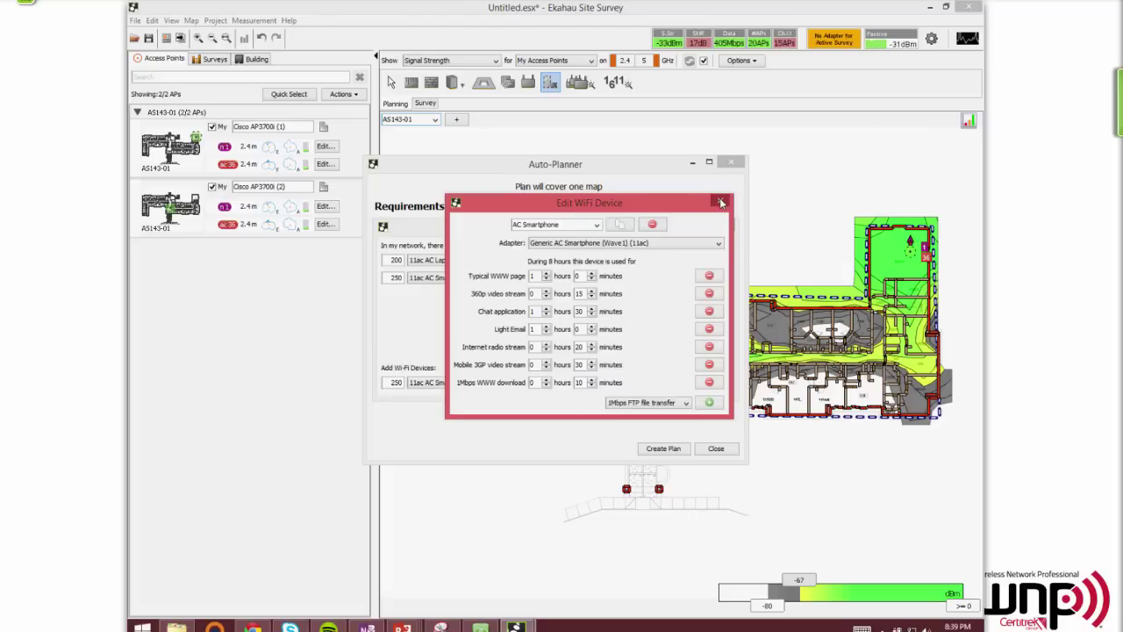
left_click(721, 203)
- Finish the capacity requirements, optimize coverage for 802.11ac with Cisco AP3700i 5GHz, and create the plan
left_click(726, 226)
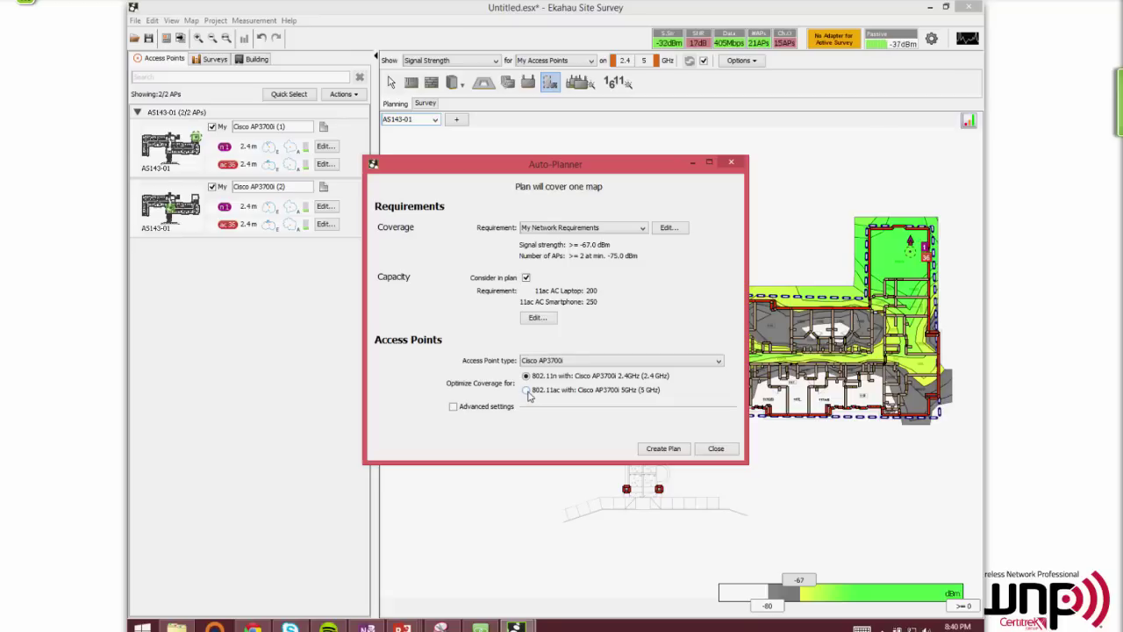
left_click(527, 392)
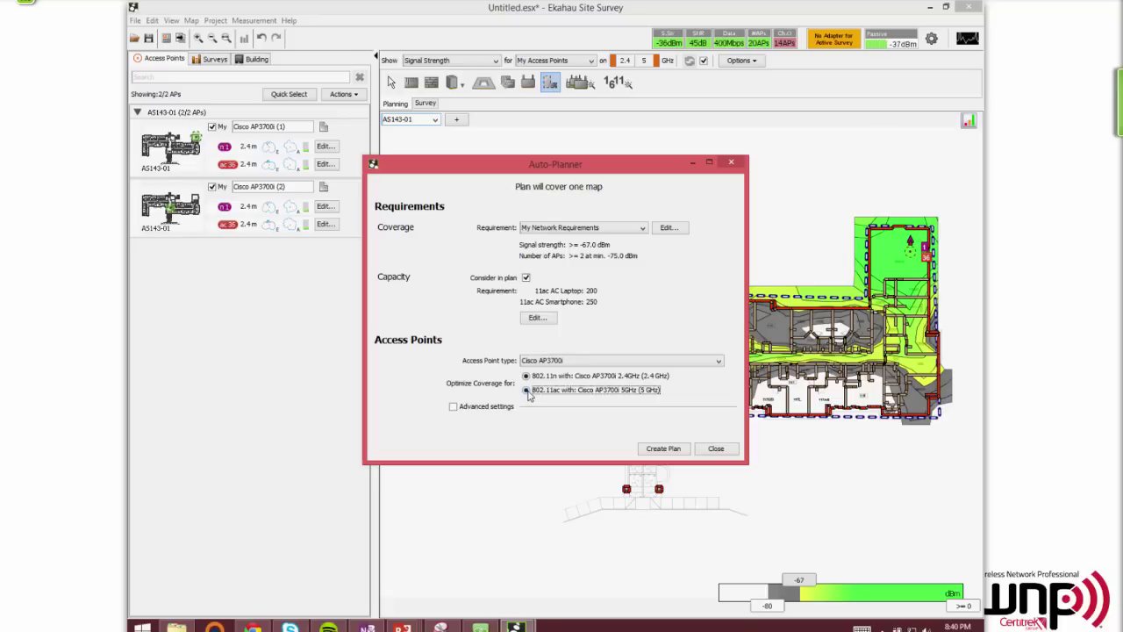
left_click(664, 448)
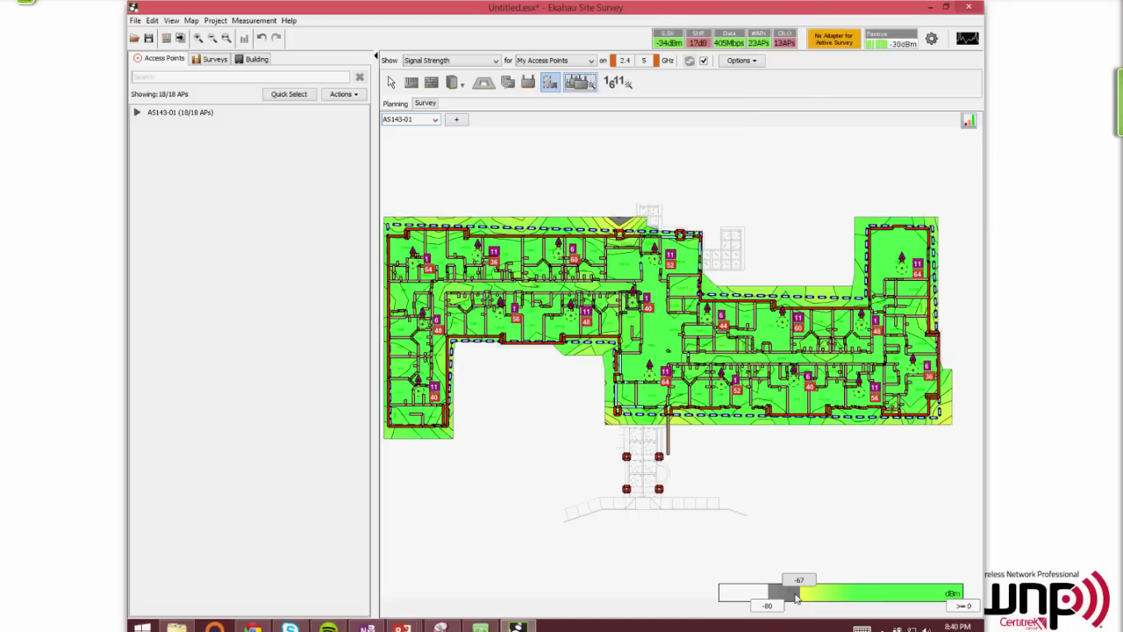
- Exclude the 2.4 GHz band from the visualization and show Capacity Health for the planned access points
left_click(625, 61)
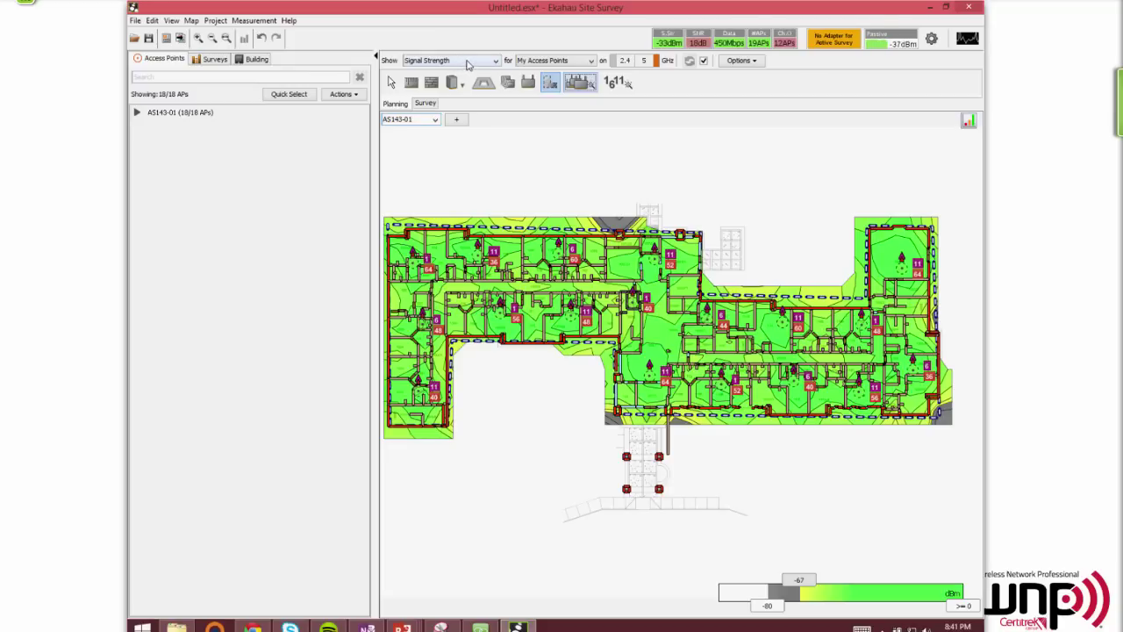
left_click(469, 64)
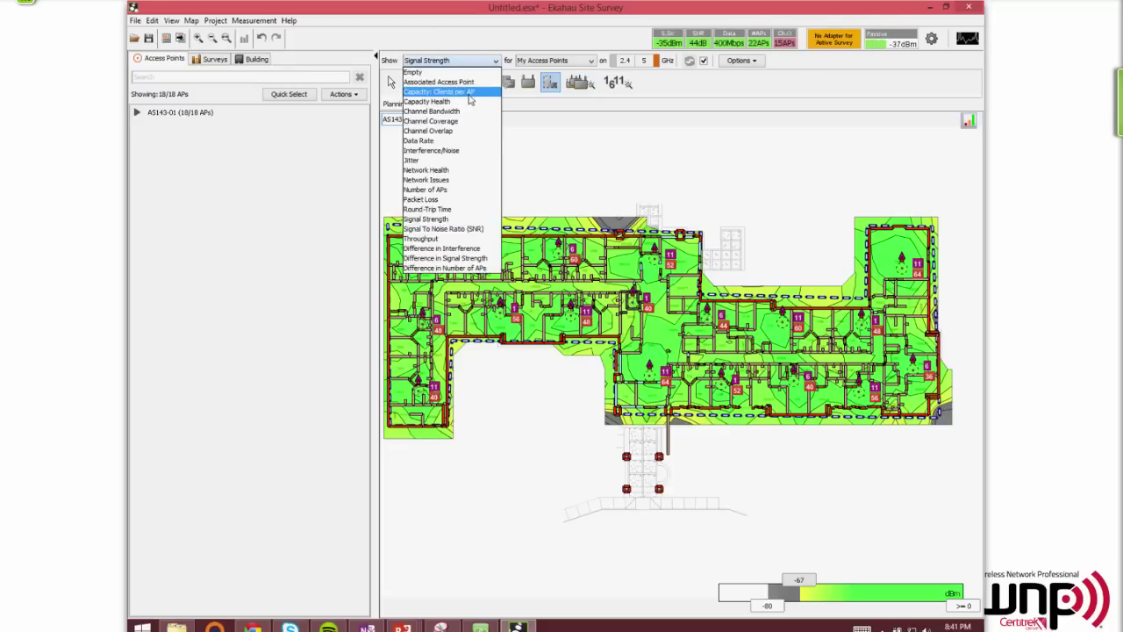
left_click(471, 102)
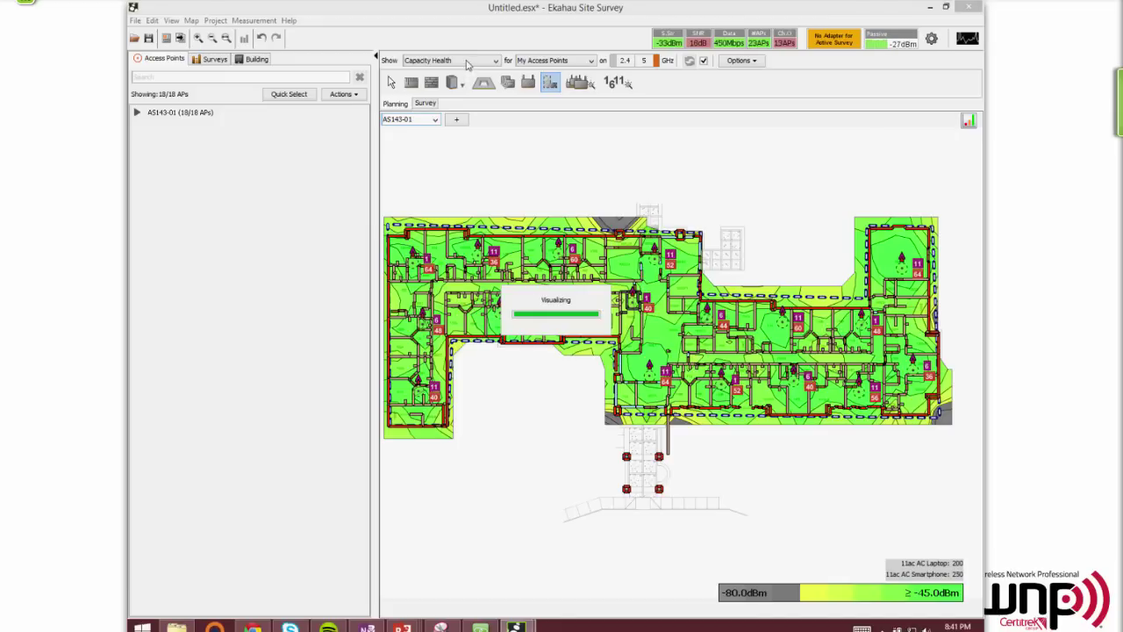
- Show the Channel Overlap heatmap for the planned access points and inspect which channels overlap in the floor's western wing
left_click(467, 63)
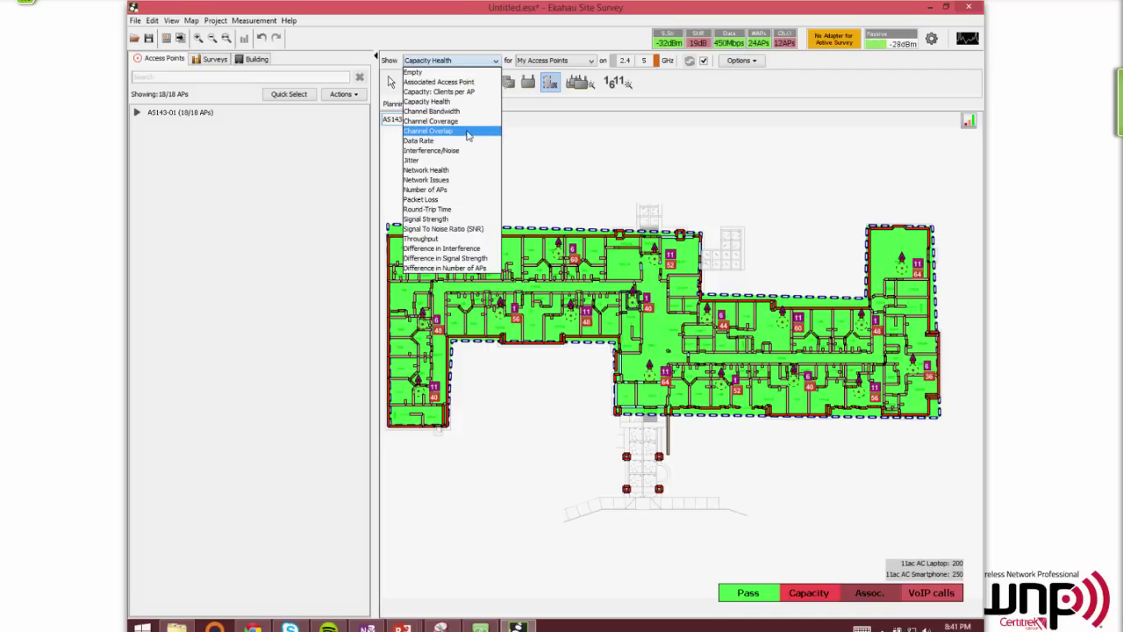
left_click(469, 131)
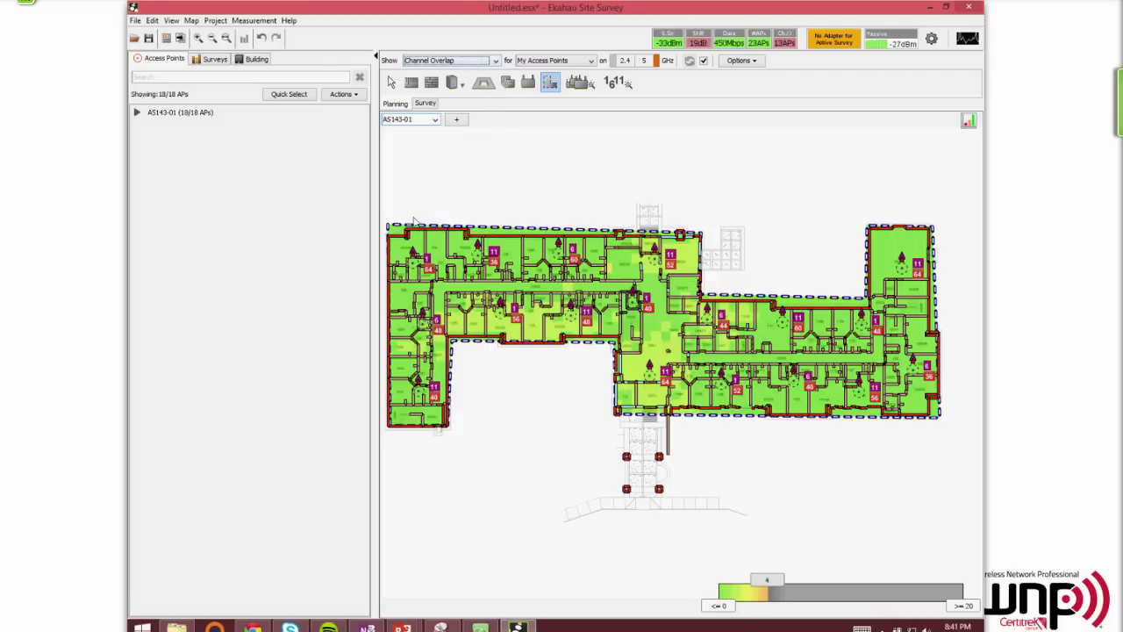
mouse_move(484, 326)
mouse_move(532, 321)
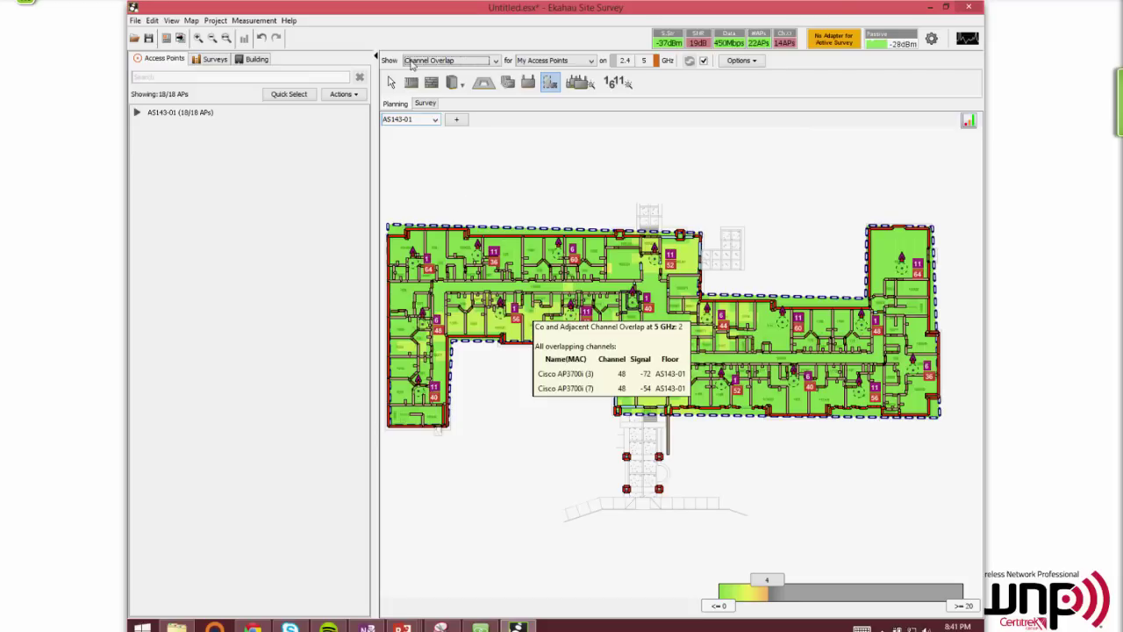
- Change the 5 GHz radio of the channel 48 access point in the far western wing to channel 52
left_click(391, 81)
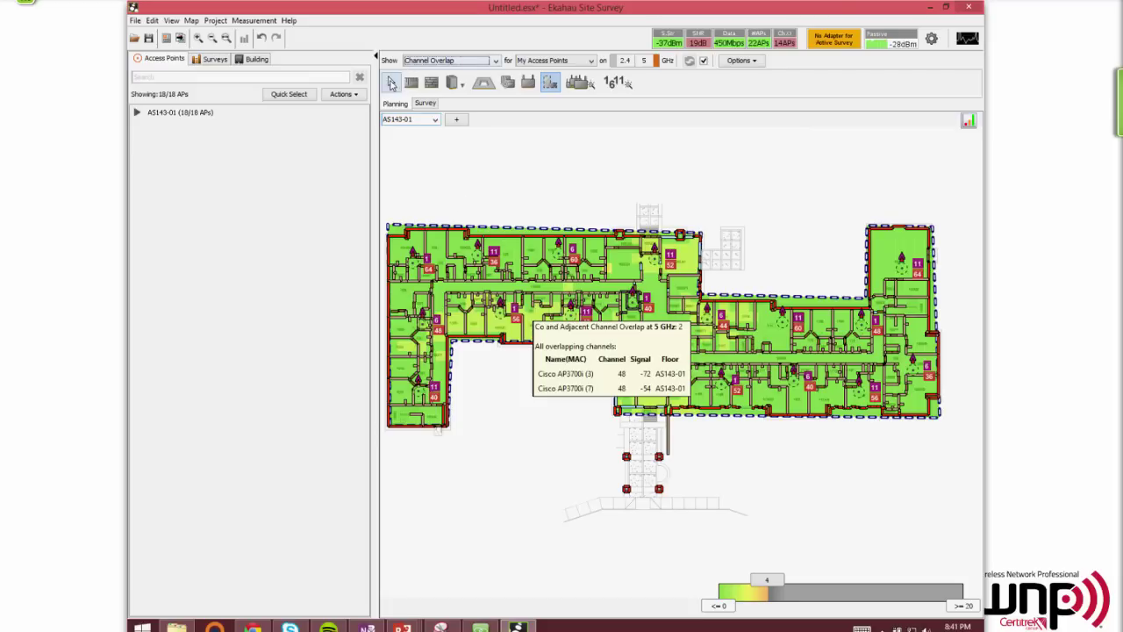
right_click(441, 332)
left_click(454, 336)
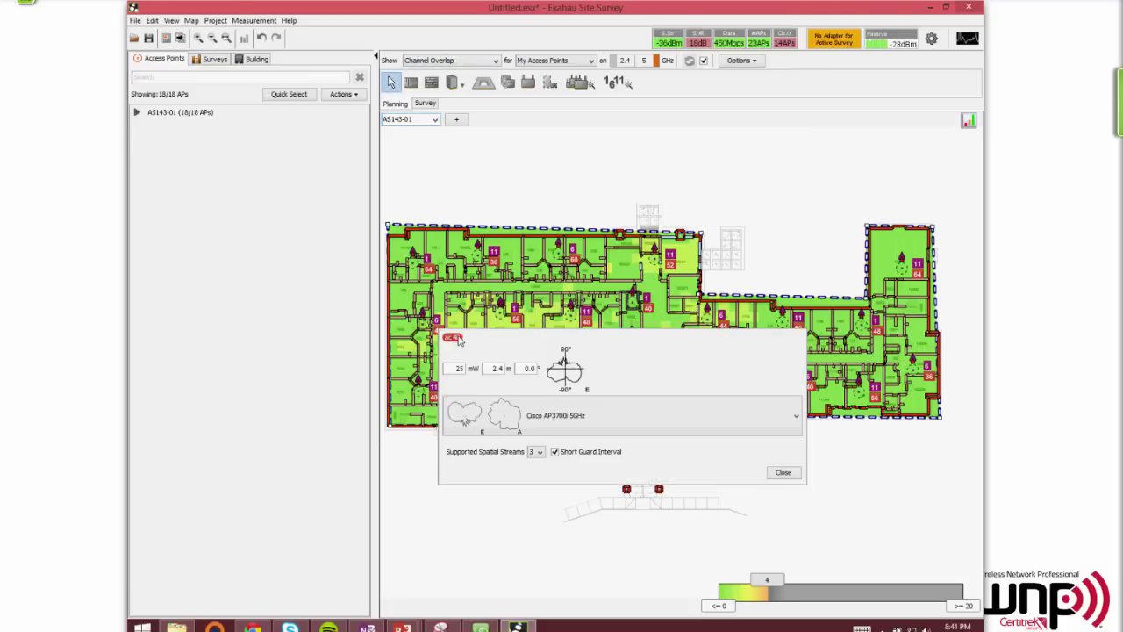
left_click(458, 340)
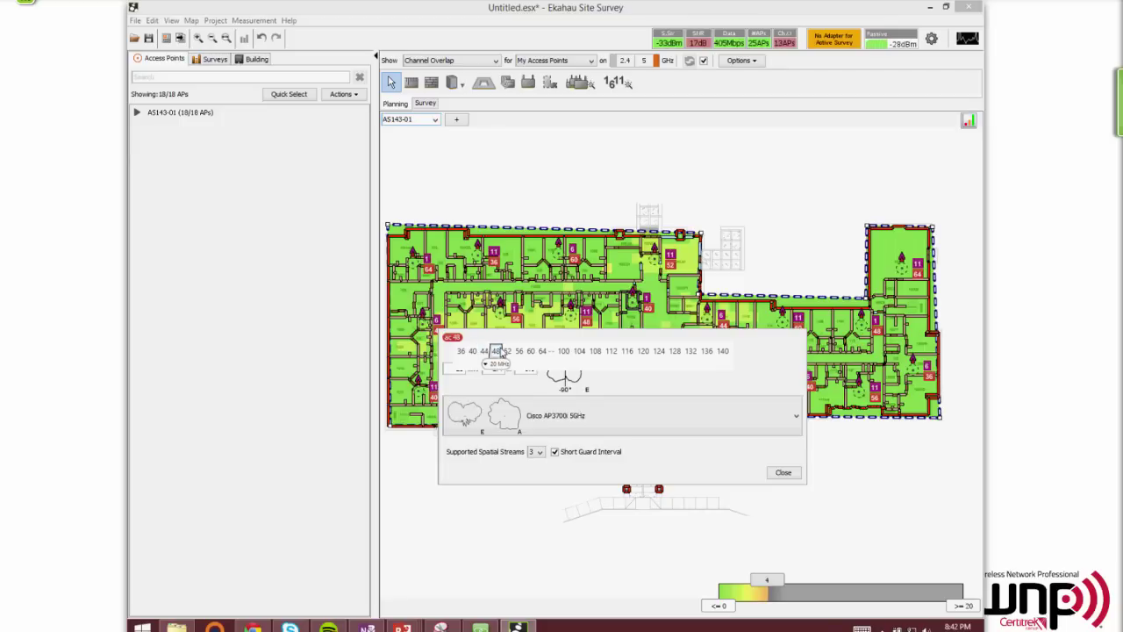
left_click(507, 351)
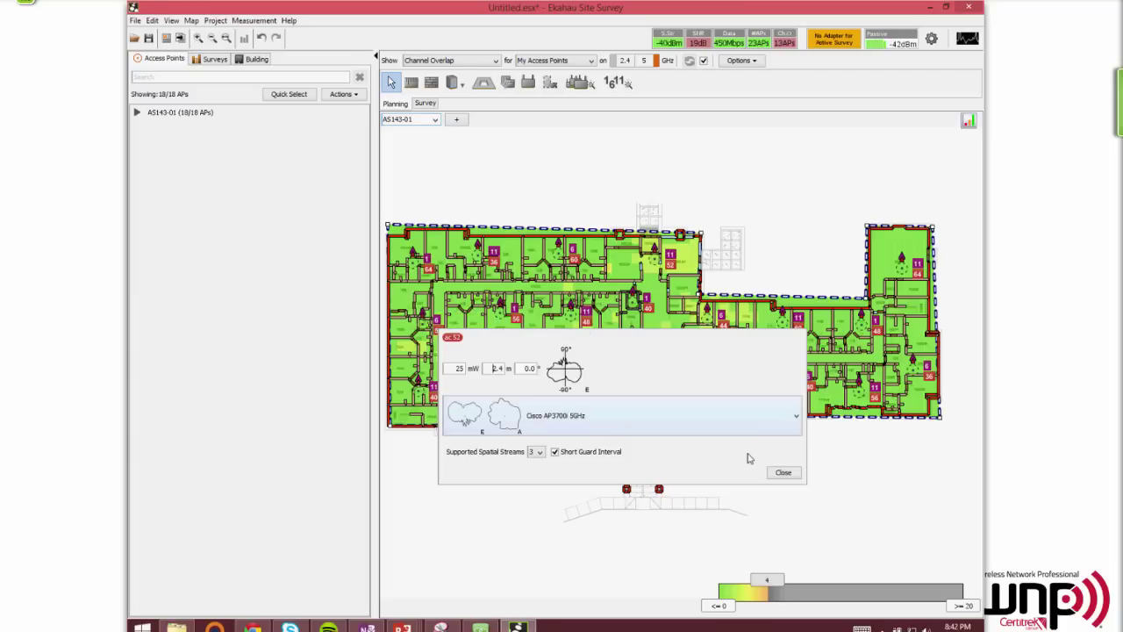
left_click(783, 472)
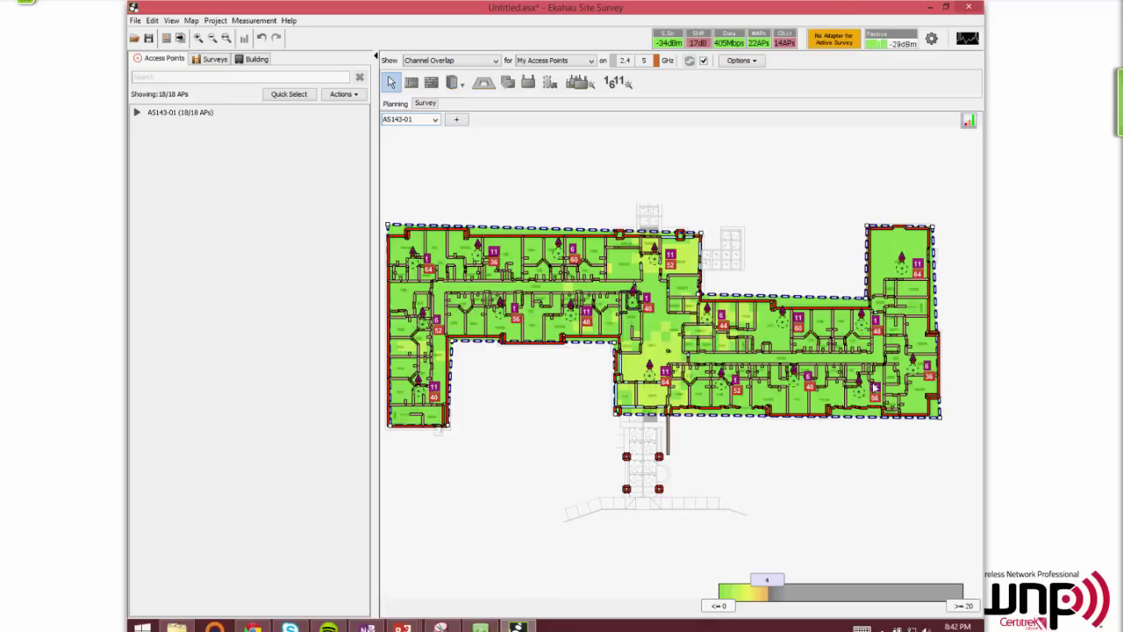
- Inspect the channel overlap in the central and eastern sections of the floor and expand the list of AS143-01 access points
mouse_move(872, 387)
mouse_move(693, 261)
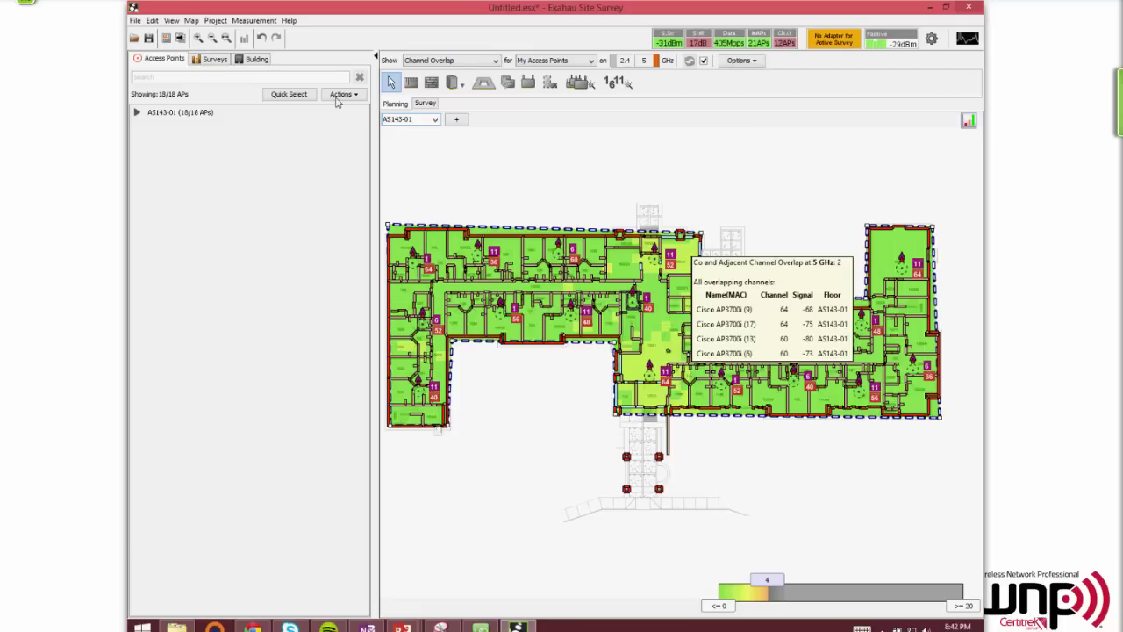
left_click(138, 113)
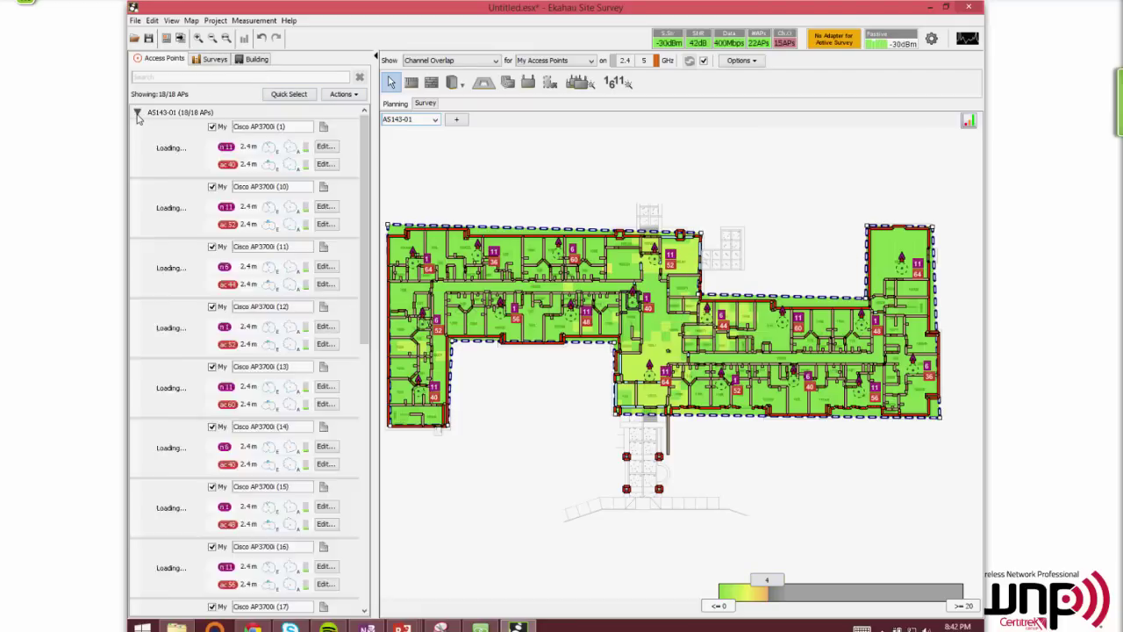
left_click(138, 114)
left_click(138, 113)
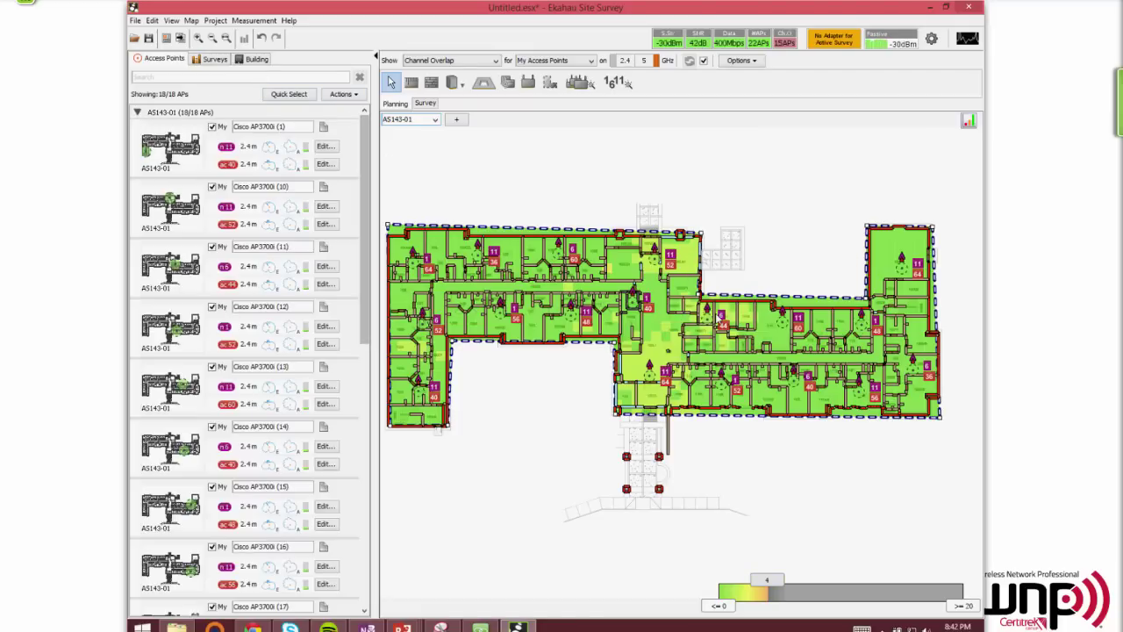
mouse_move(718, 318)
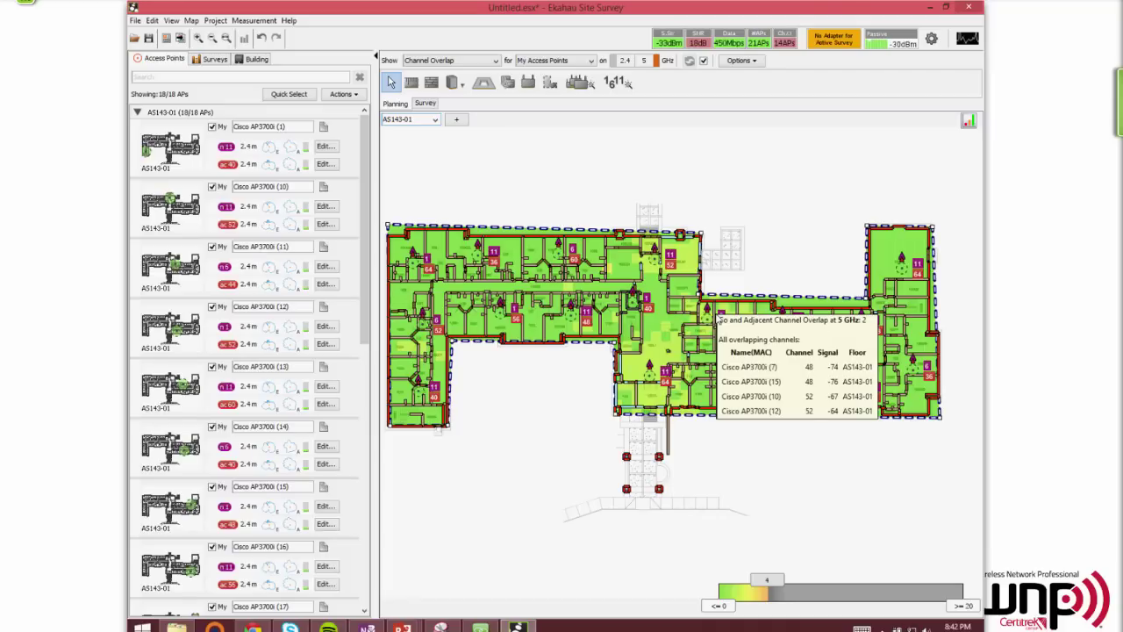
- View the Signal Strength heatmap for the planned access points and return the visualization to Capacity Health
left_click(494, 62)
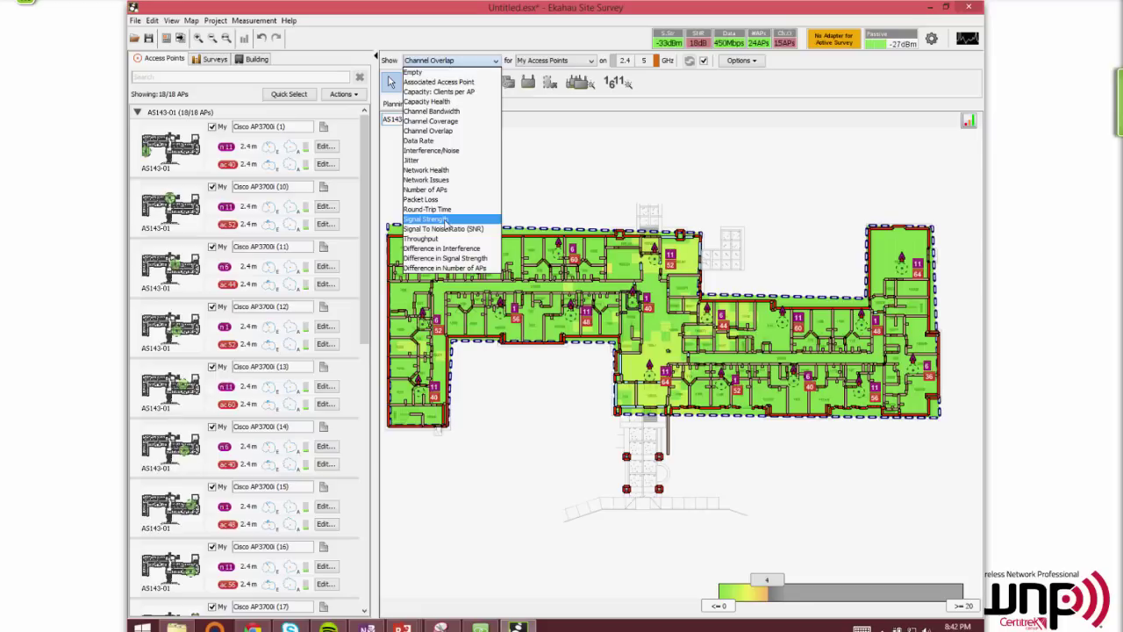
mouse_move(445, 222)
left_click(446, 222)
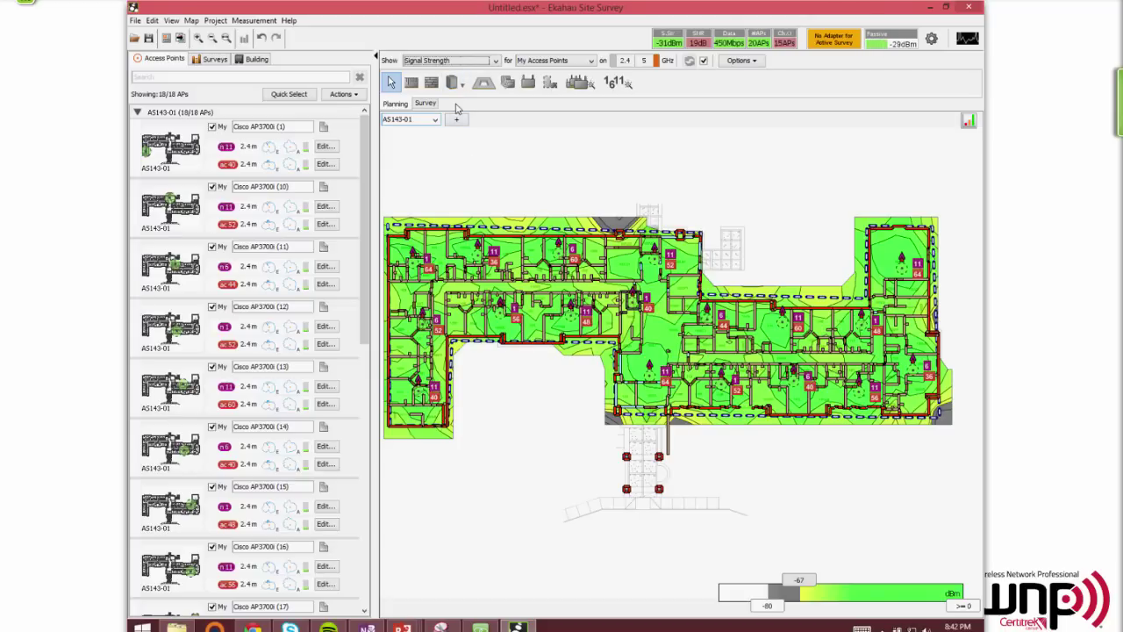
left_click(391, 82)
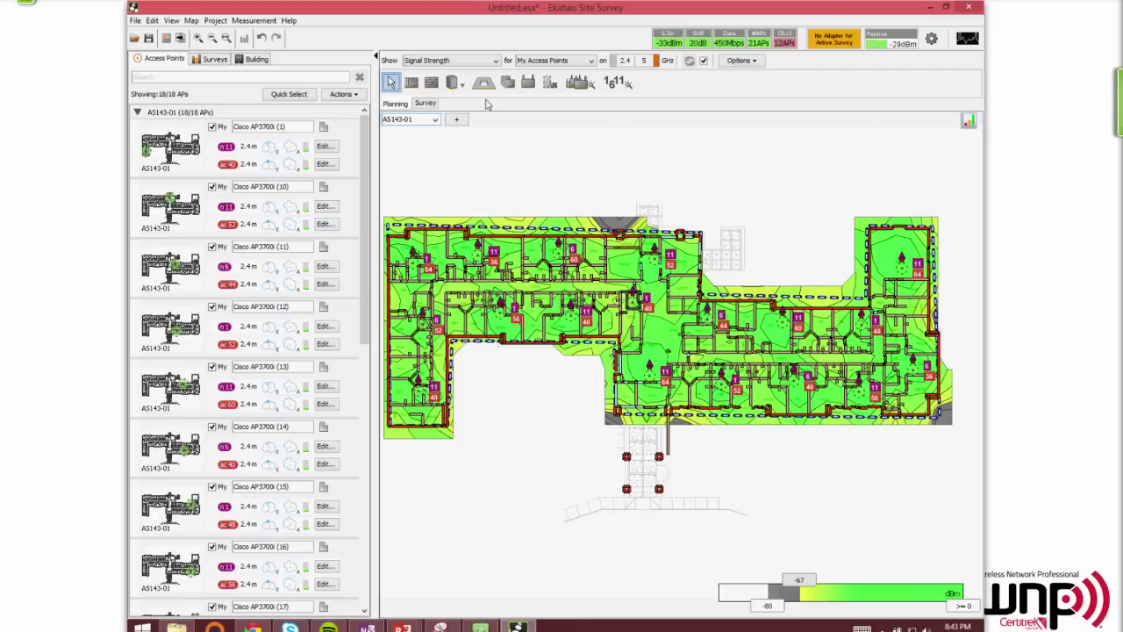
left_click(469, 62)
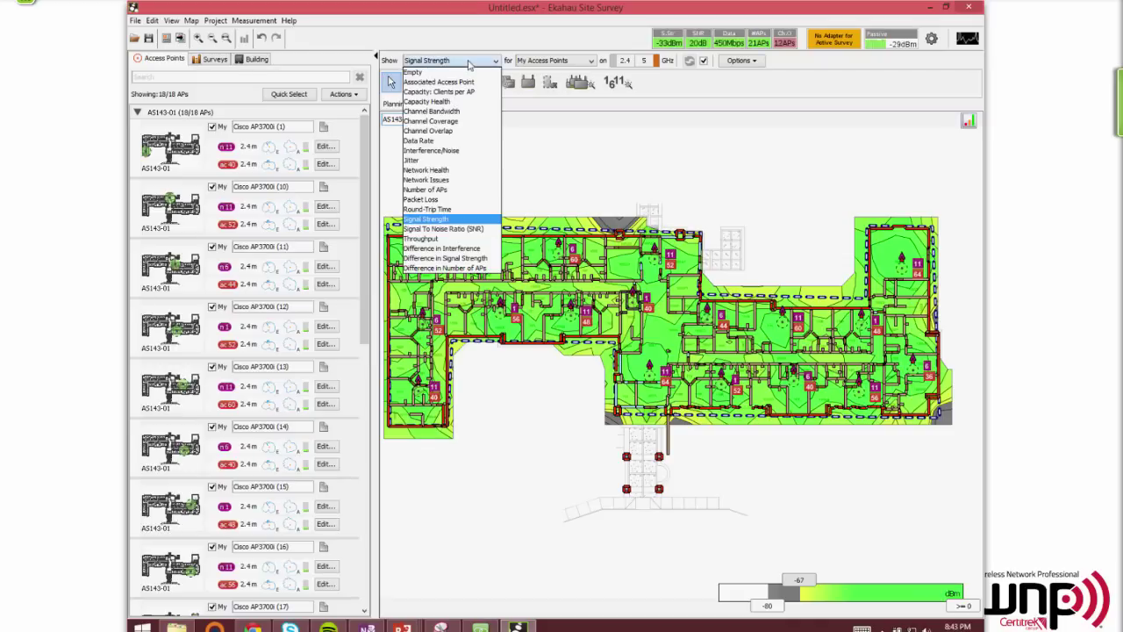
left_click(461, 104)
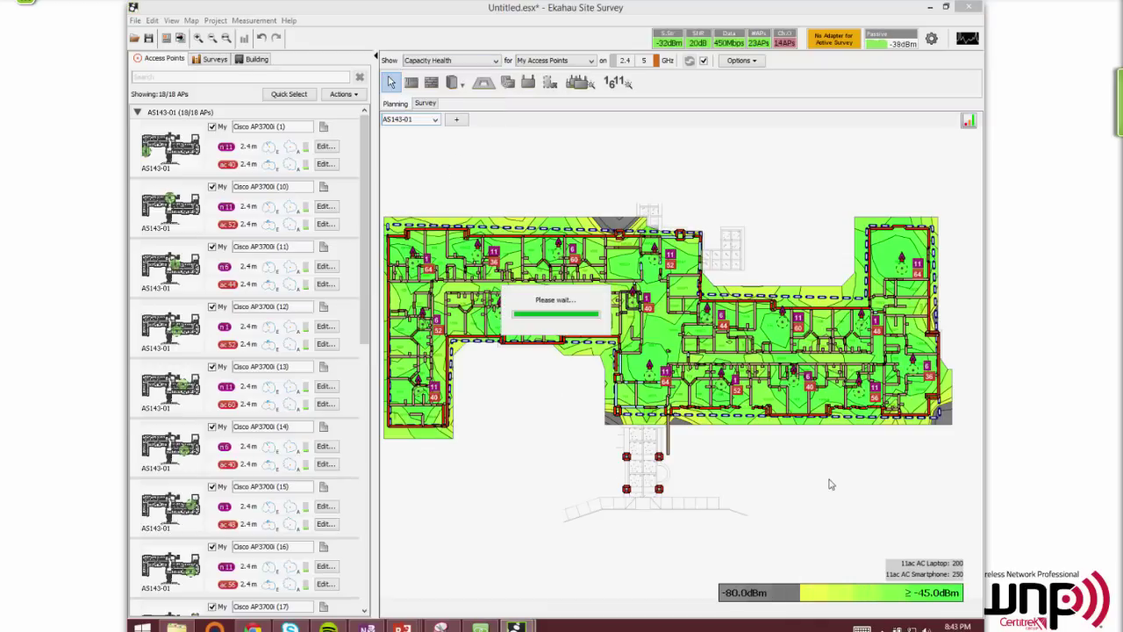
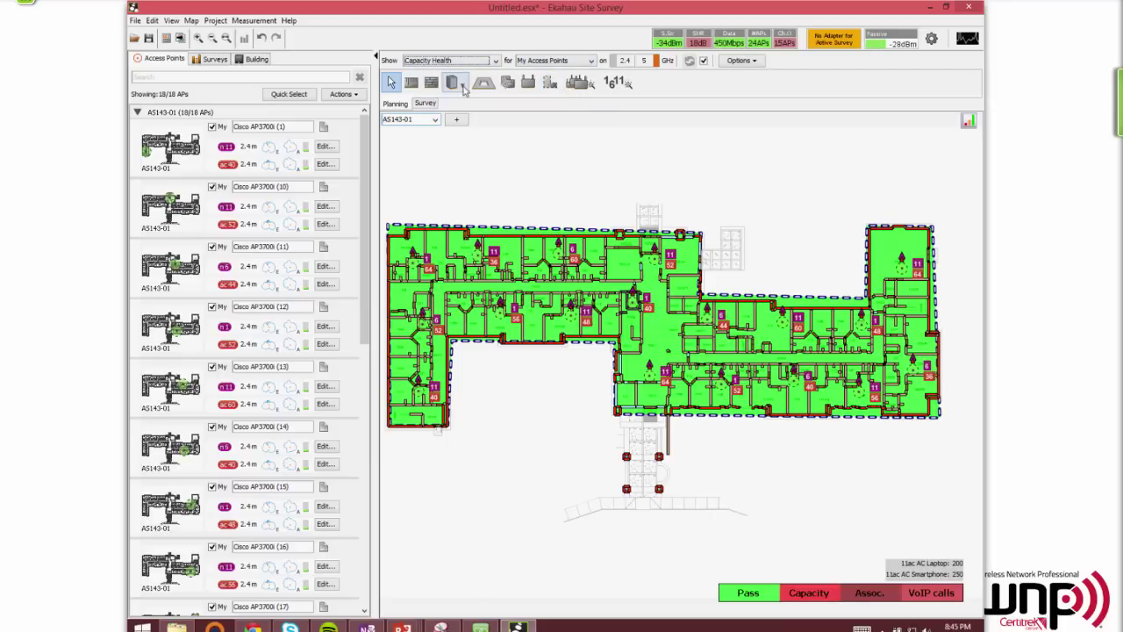
- Choose the Free Form Attenuation Area tool, browse the available area types, and open the Cubicle type's properties without editing them
left_click(464, 84)
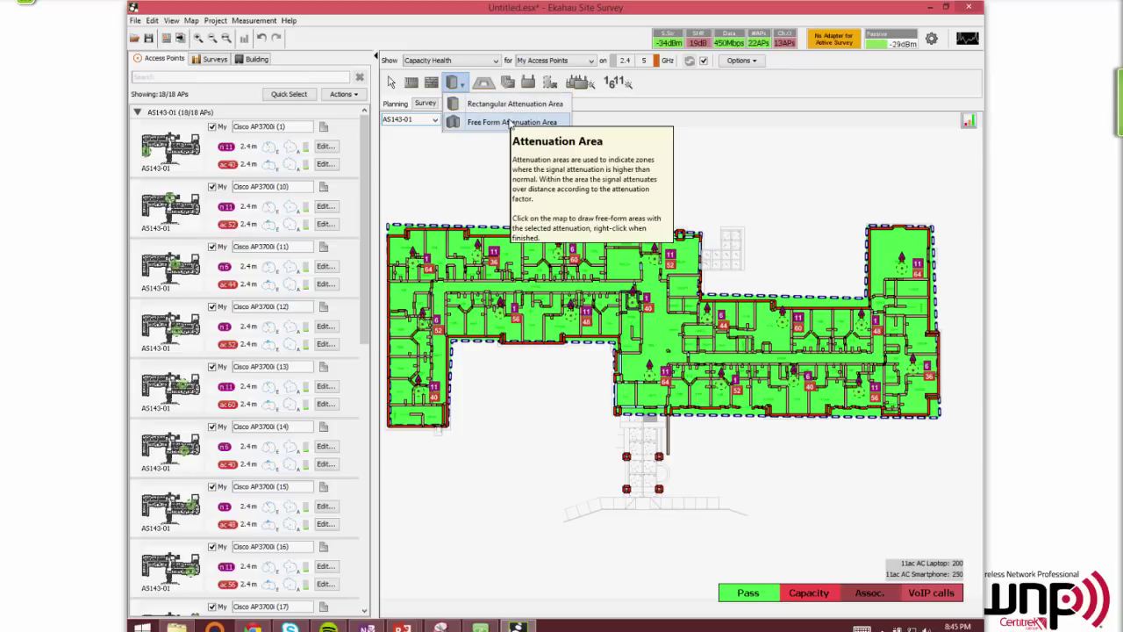
left_click(511, 123)
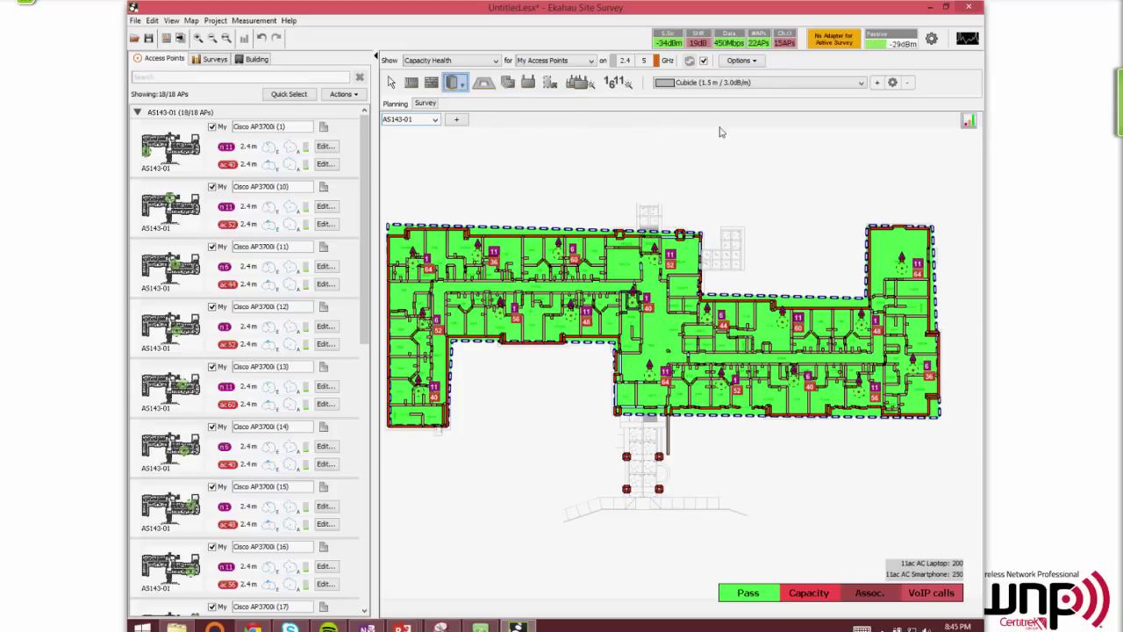
left_click(762, 82)
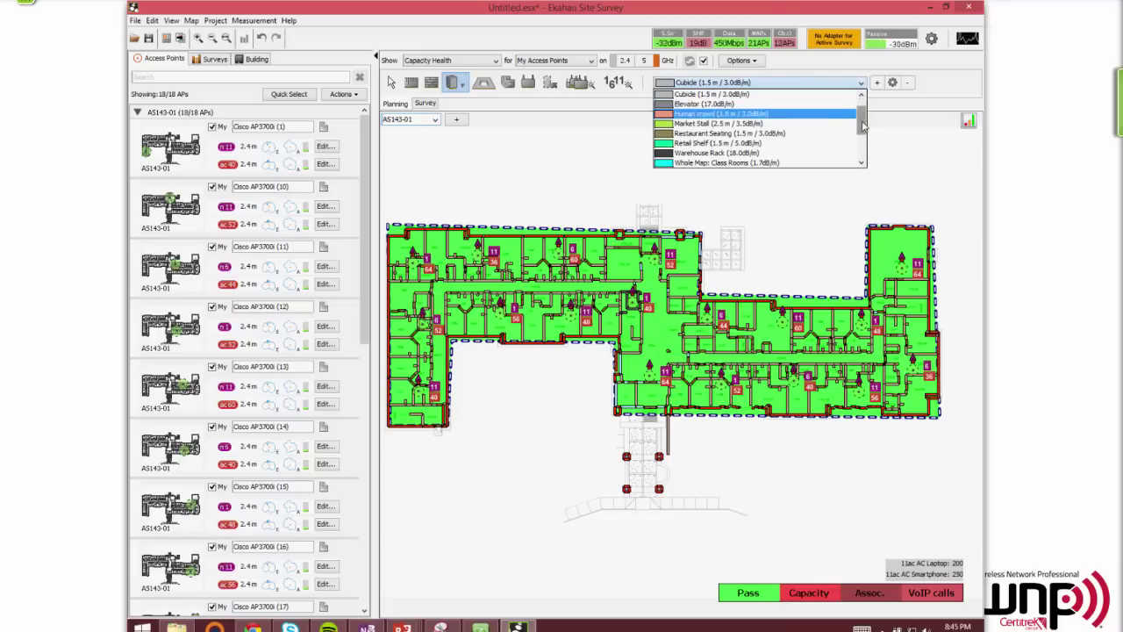
left_click_drag(862, 114, 864, 149)
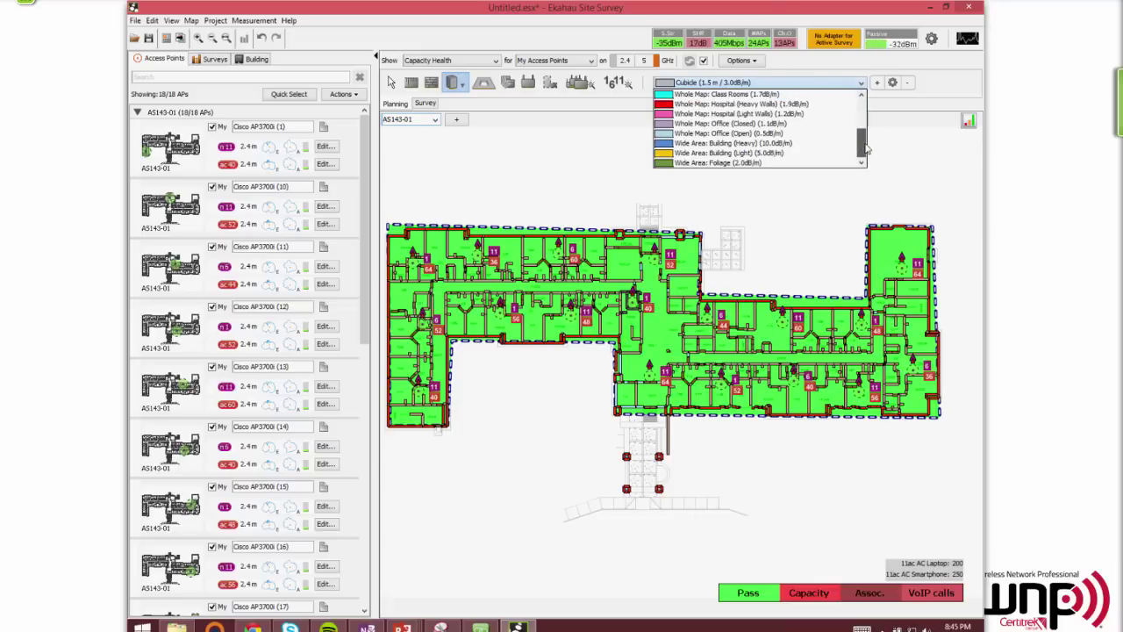
left_click_drag(863, 153, 861, 137)
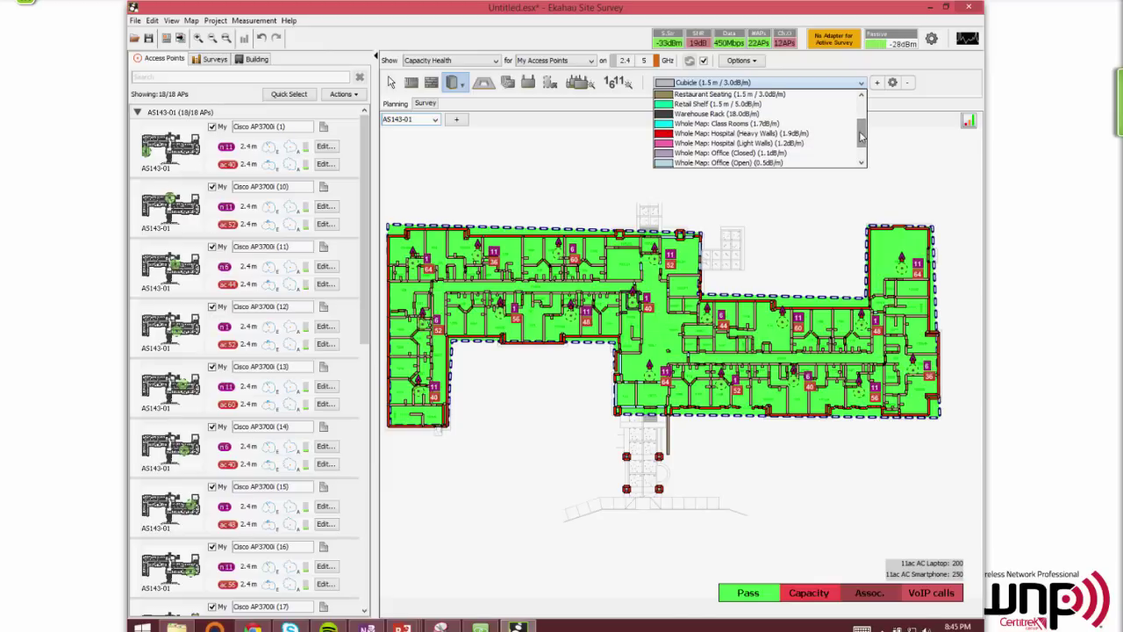
mouse_move(861, 136)
left_mouse_down()
mouse_move(867, 114)
mouse_move(870, 126)
left_mouse_up()
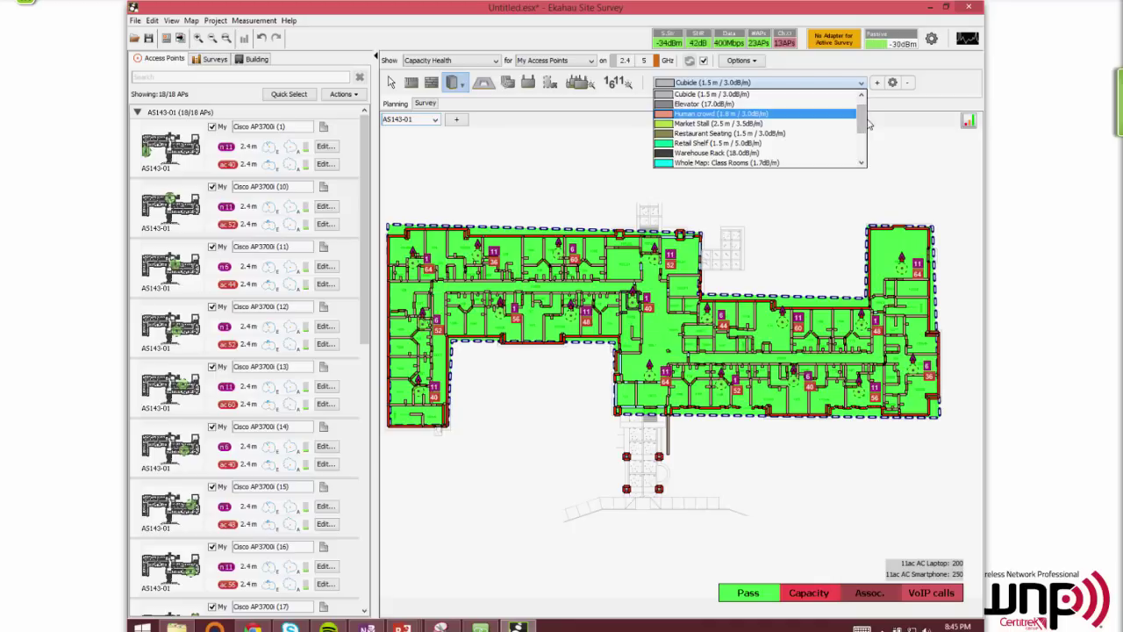
left_click_drag(866, 123, 865, 109)
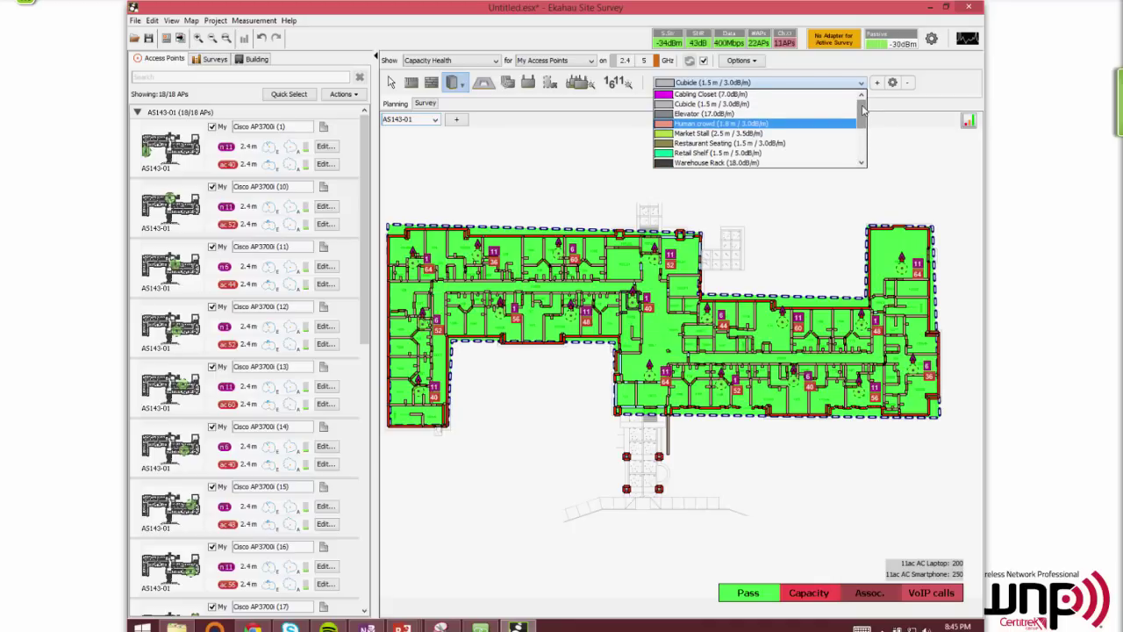
left_click(895, 83)
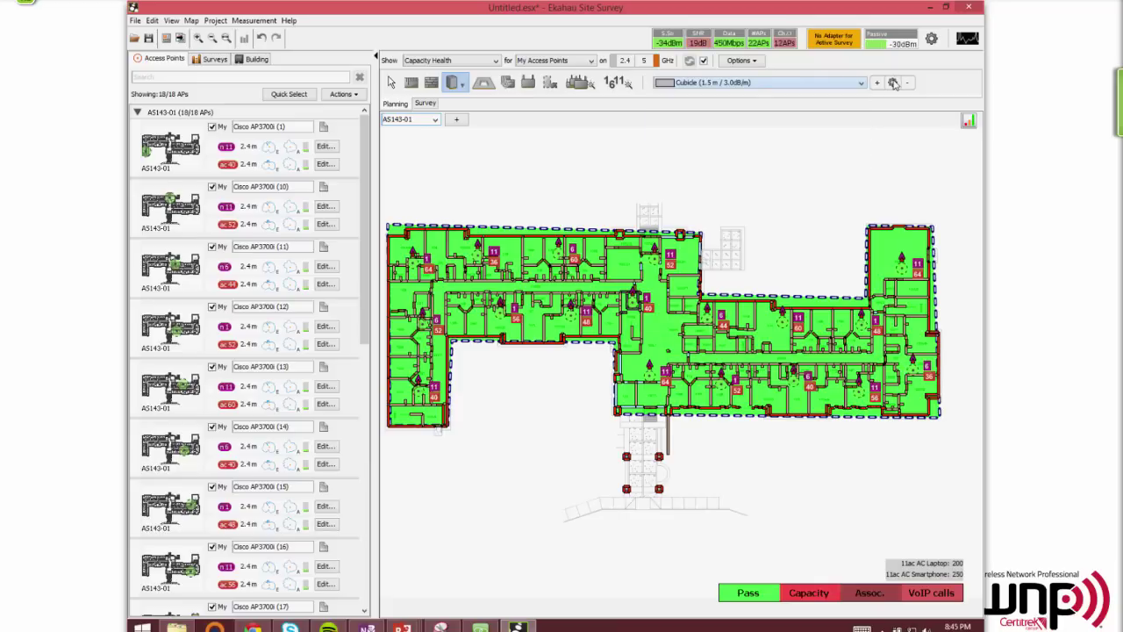
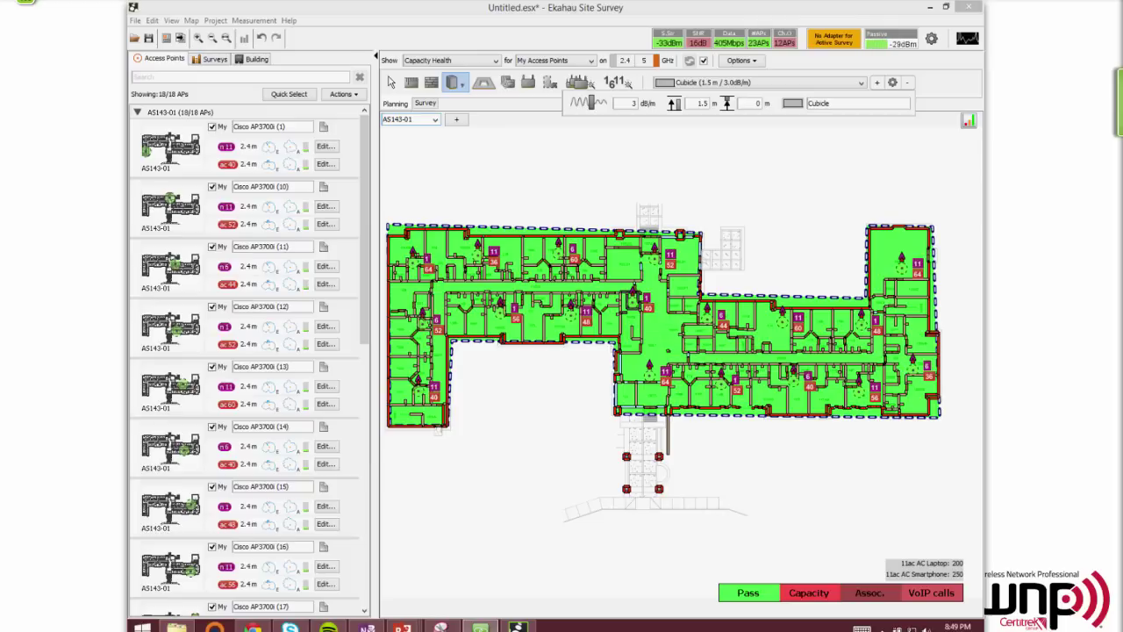
- Check the Hole In Floor tool, choose the Shelf, Retail wall type, and examine its attenuation and thickness settings
left_click(484, 83)
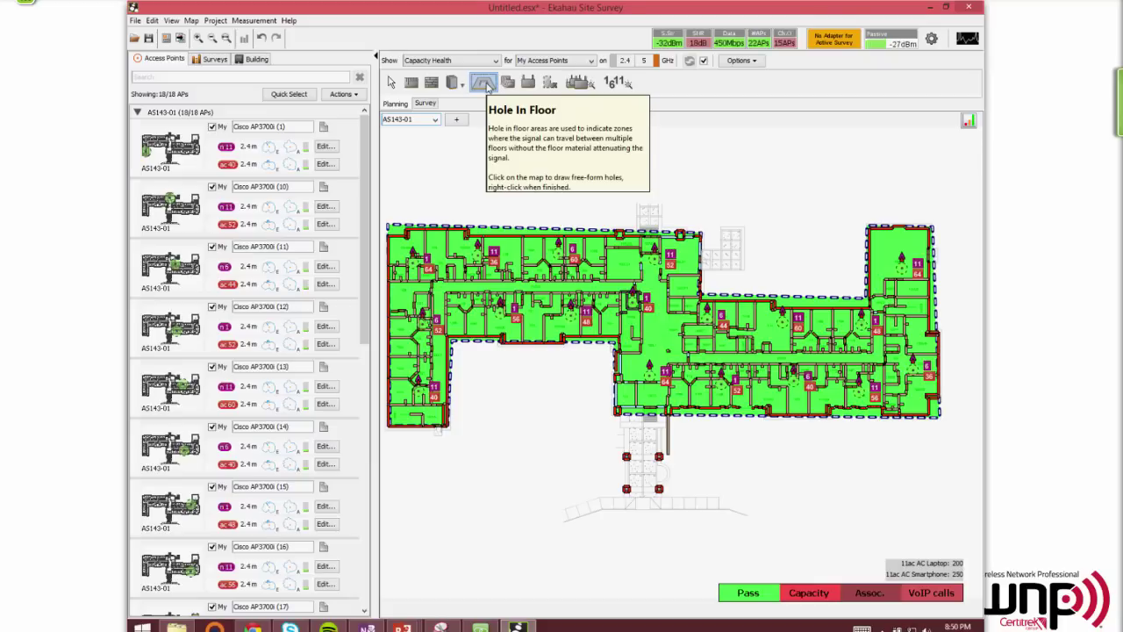
left_click(436, 80)
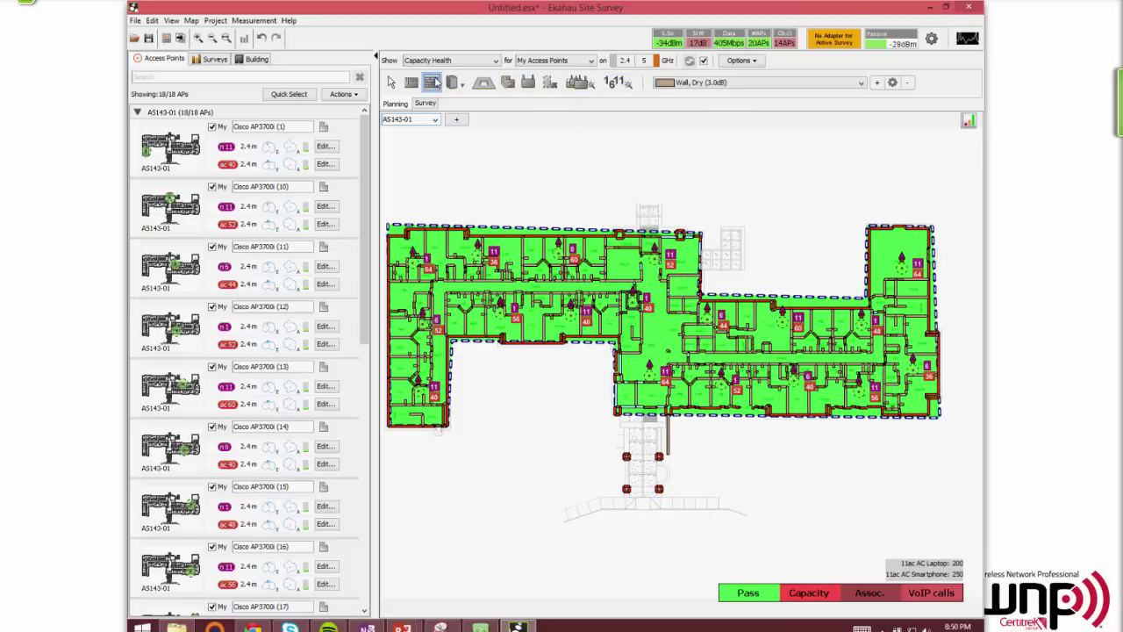
left_click(742, 86)
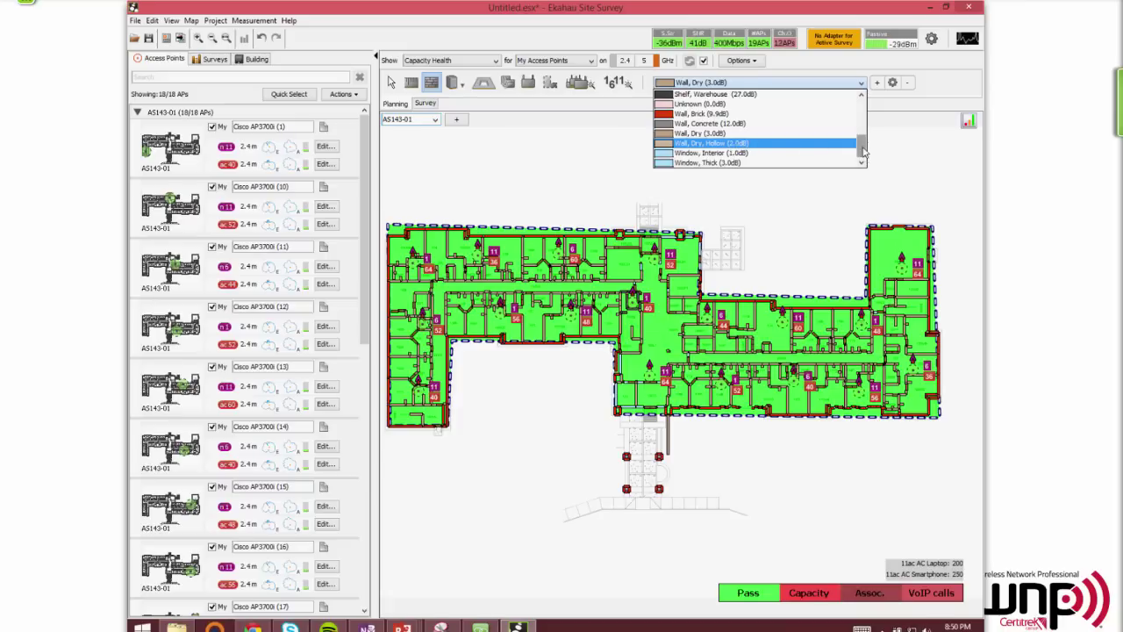
scroll(864, 154, "up", 2)
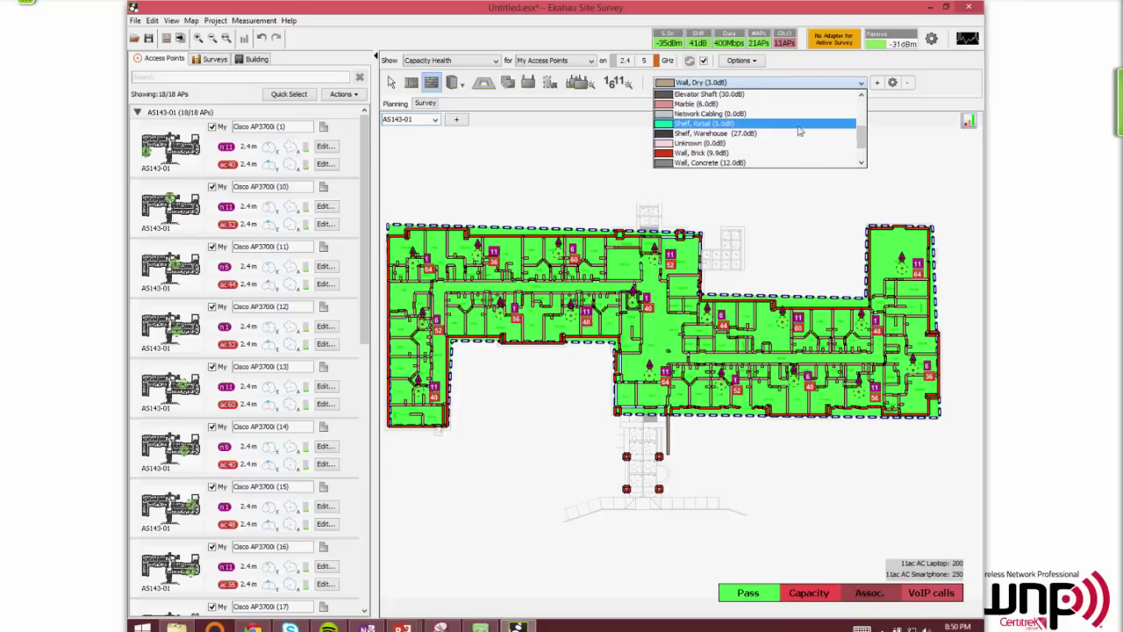
left_click(799, 123)
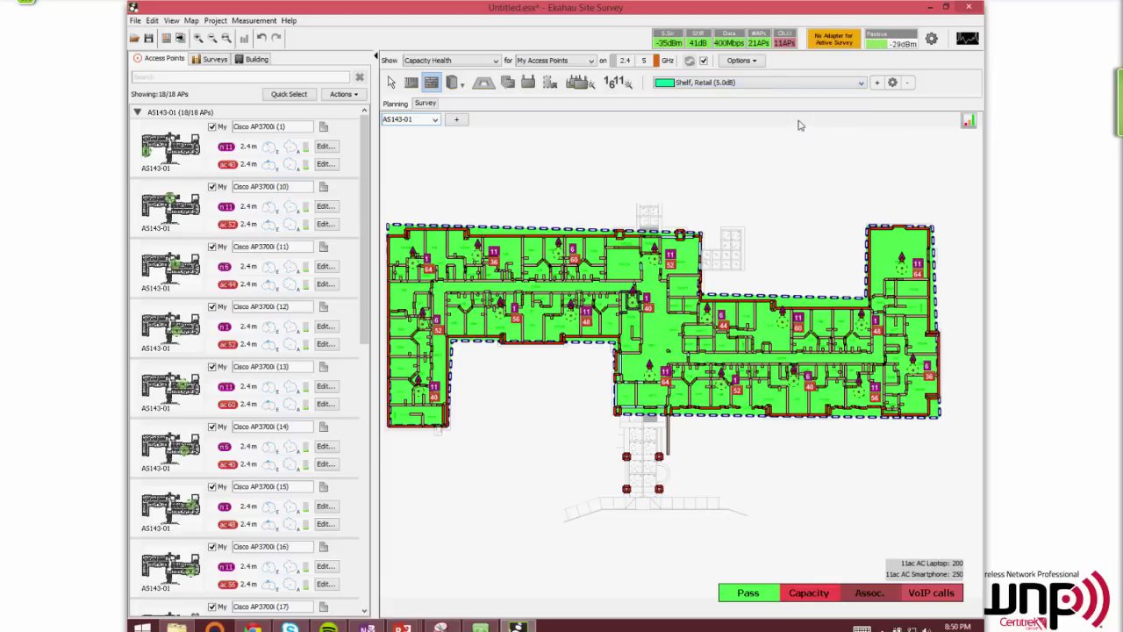
left_click(893, 84)
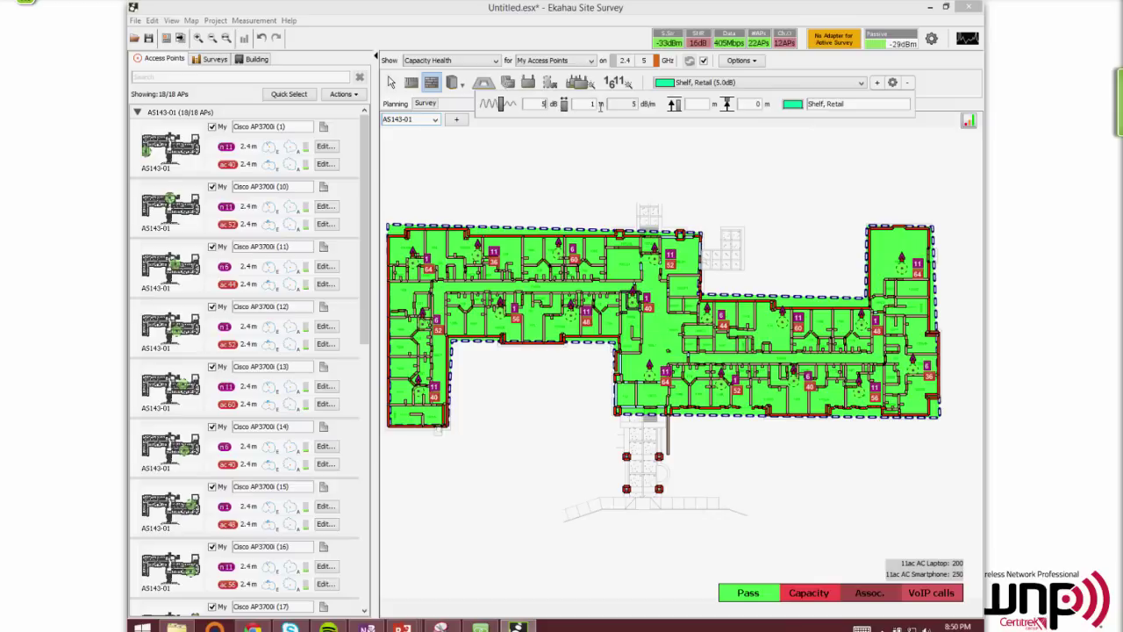
left_click(597, 106)
double_click(596, 106)
- Return to the selection tool and switch the AS143-01 map from planning to survey mode
left_click(392, 82)
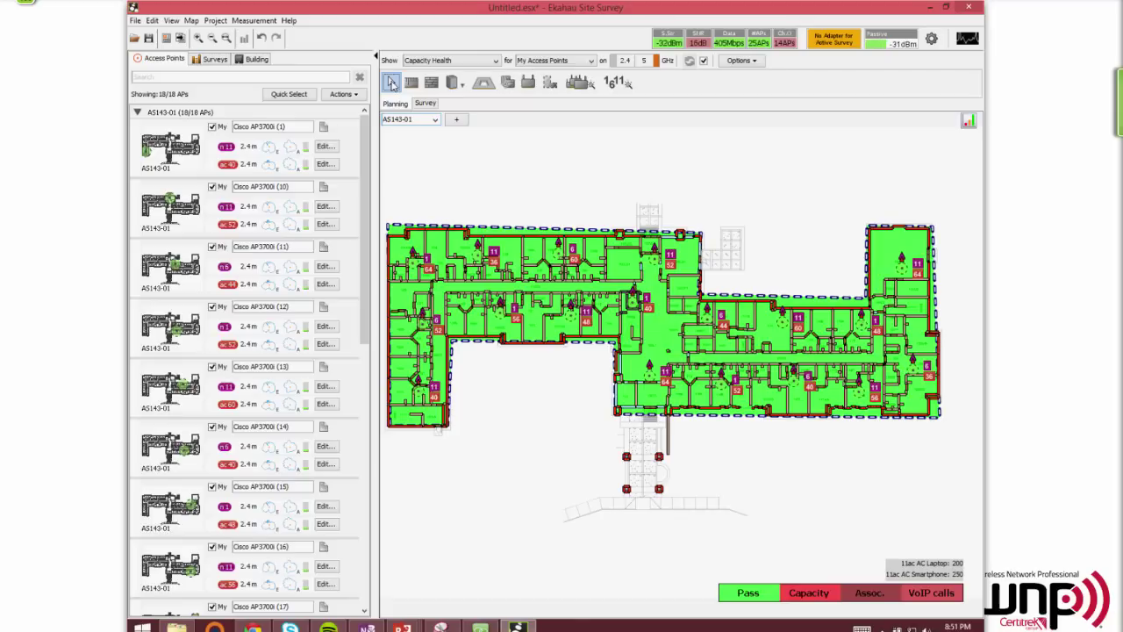
left_click(425, 103)
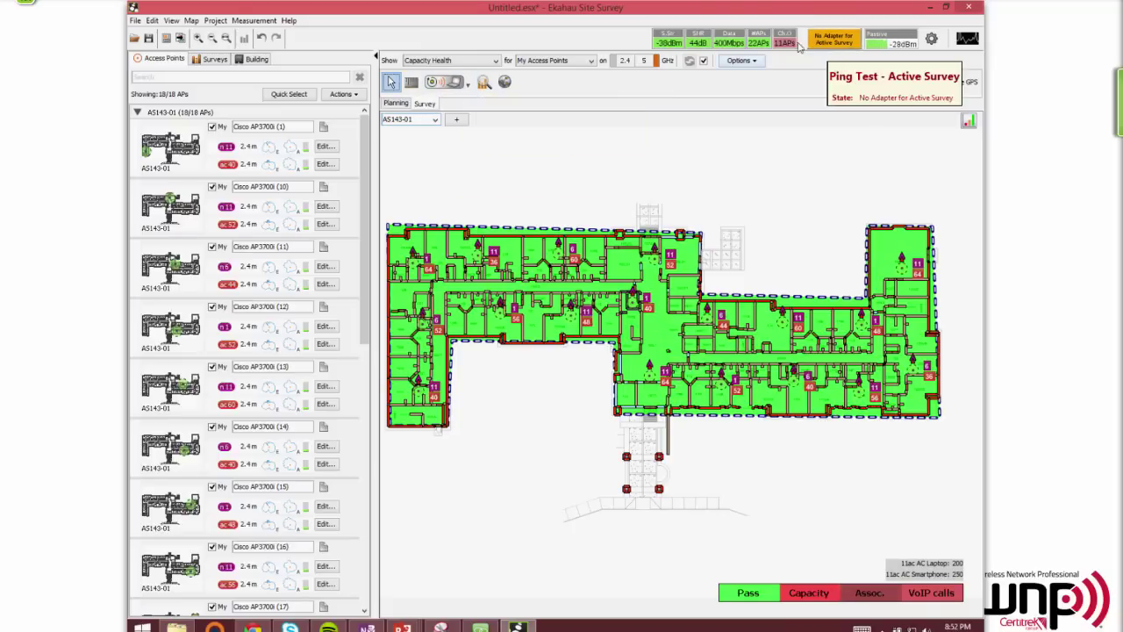
- Open the live network status for active surveying and switch the active survey test from Ping to Throughput
left_click(831, 44)
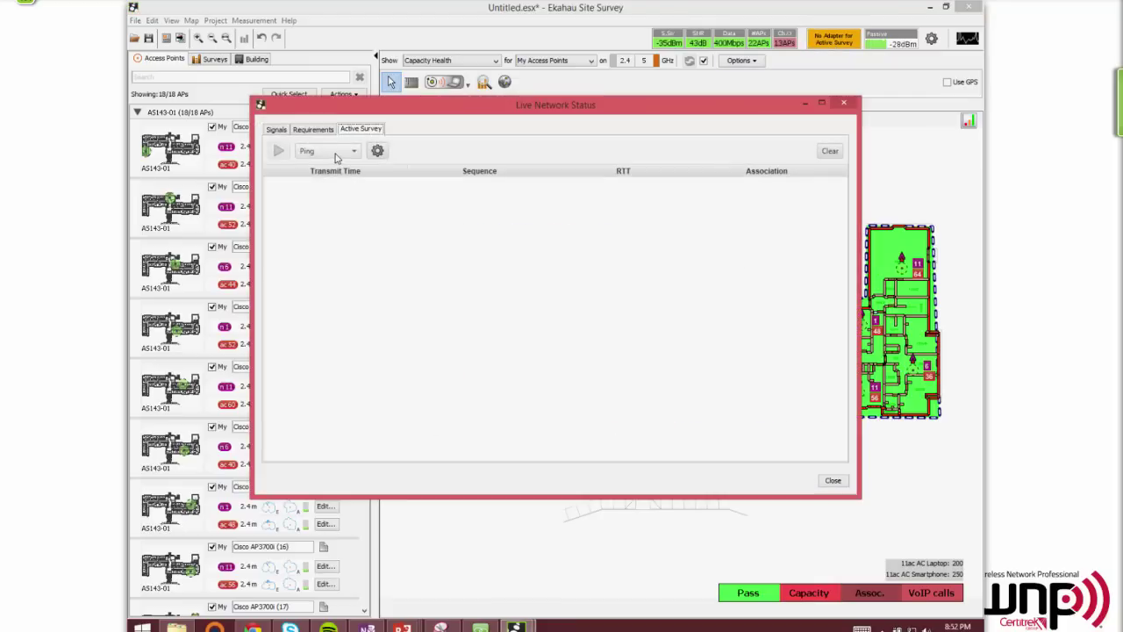
left_click(339, 154)
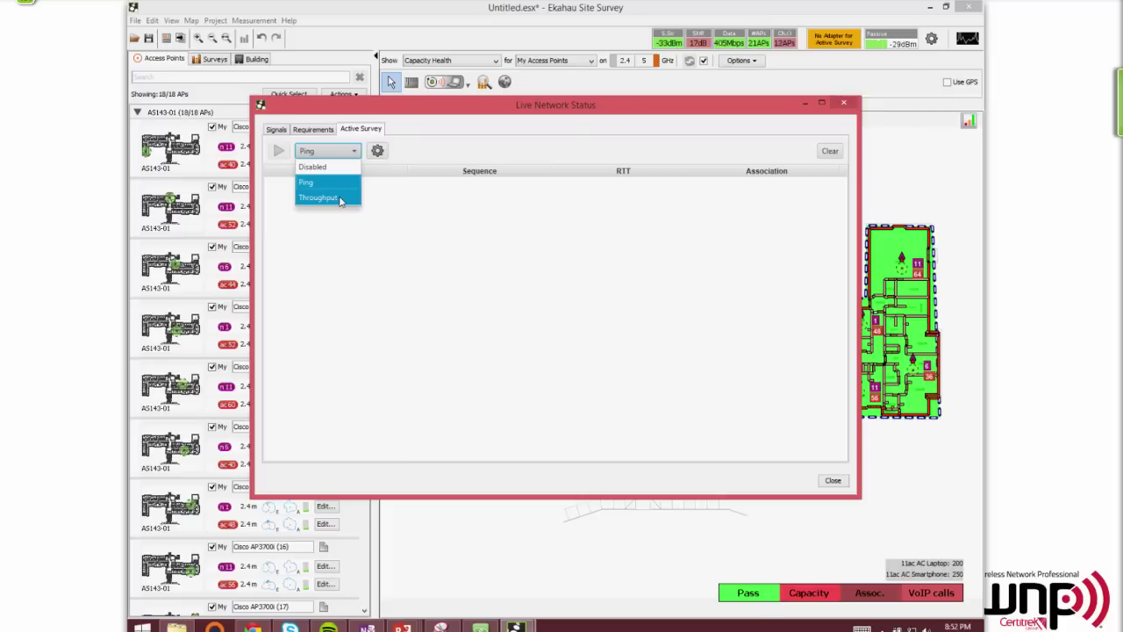
left_click(341, 199)
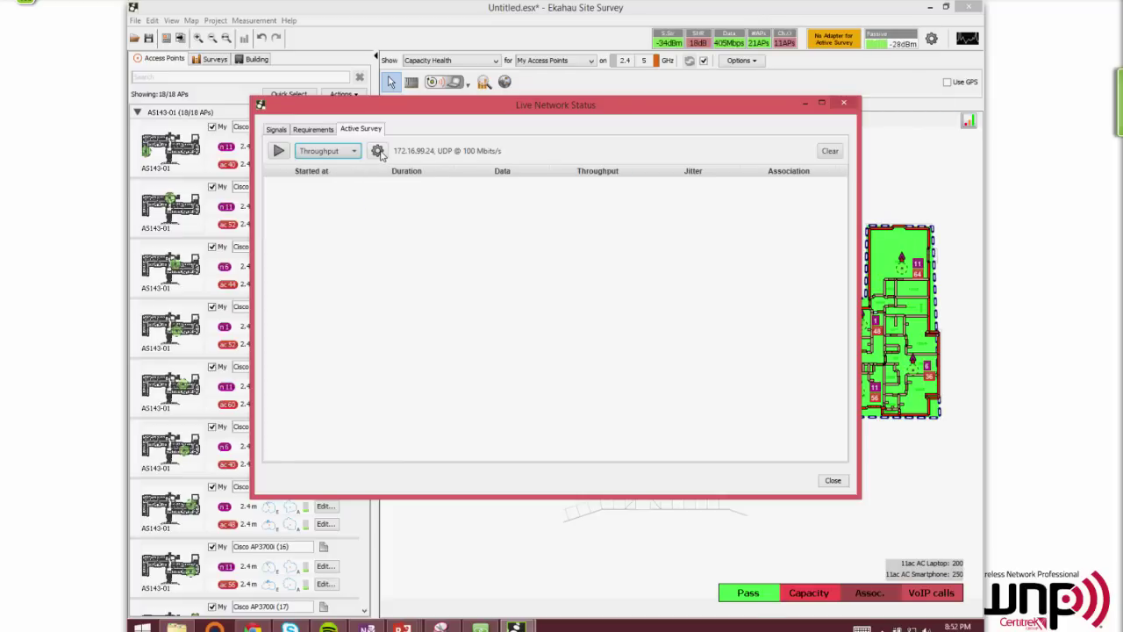
- Examine the Iperf3 throughput configuration, highlighting the host address, and close it and the live network status without changing any settings
left_click(377, 151)
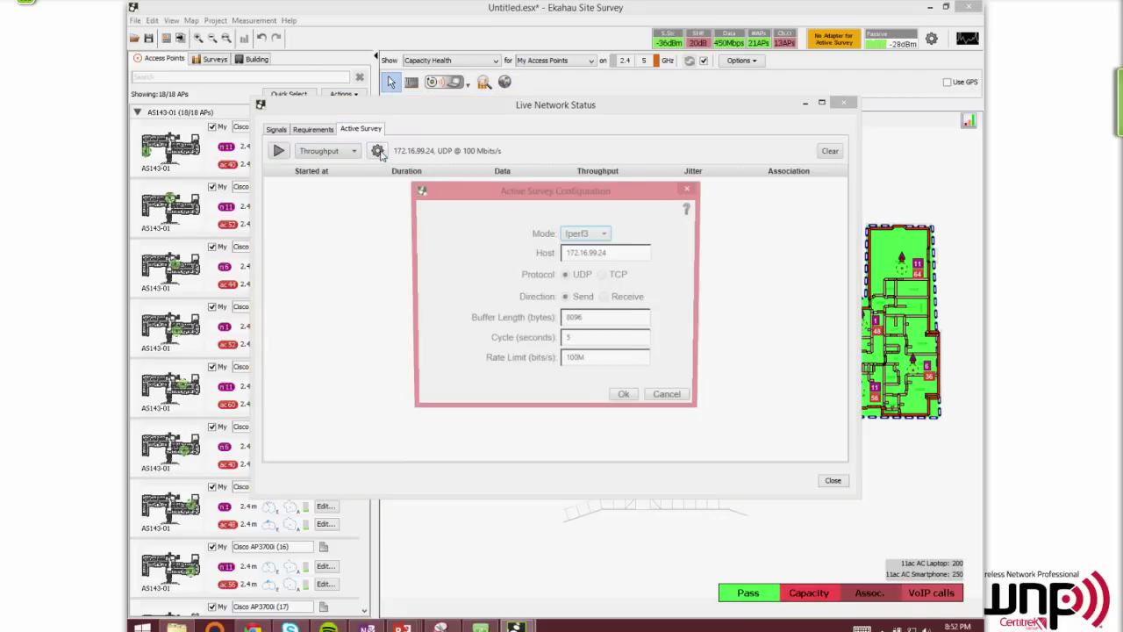
left_click_drag(608, 183, 573, 132)
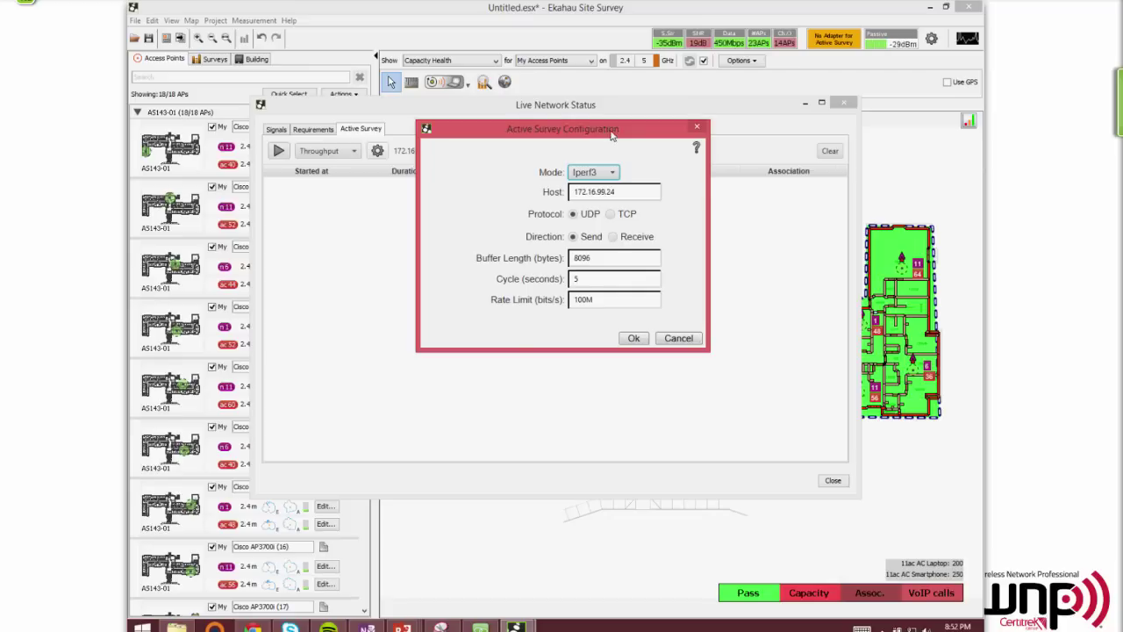
left_click_drag(611, 138, 611, 194)
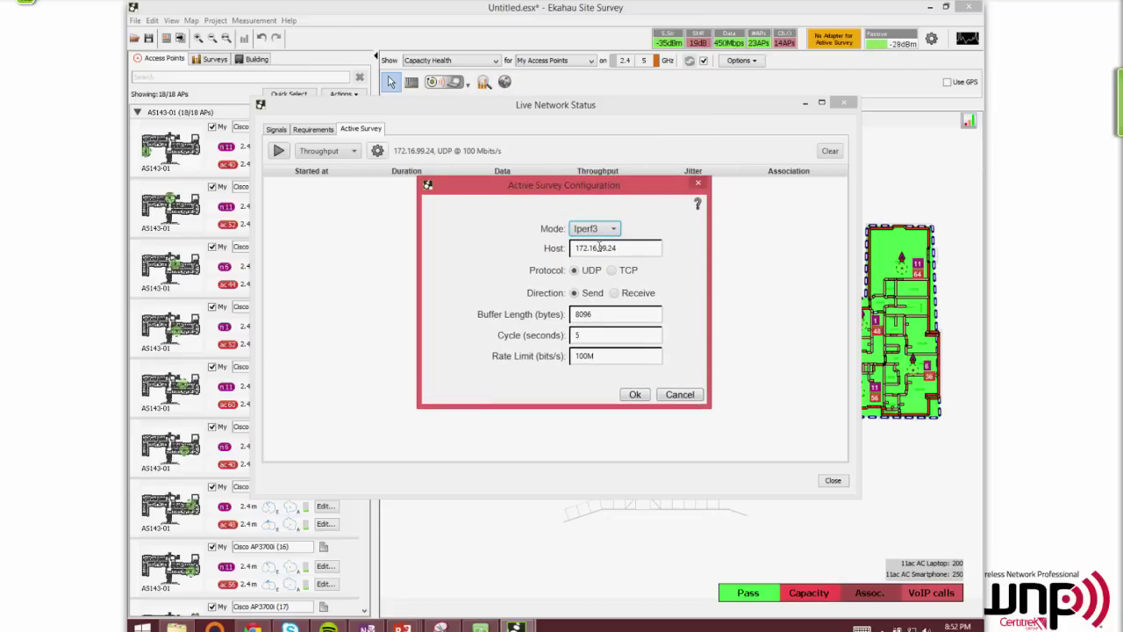
left_click_drag(639, 251, 506, 237)
left_click(636, 249)
left_click_drag(646, 253, 394, 241)
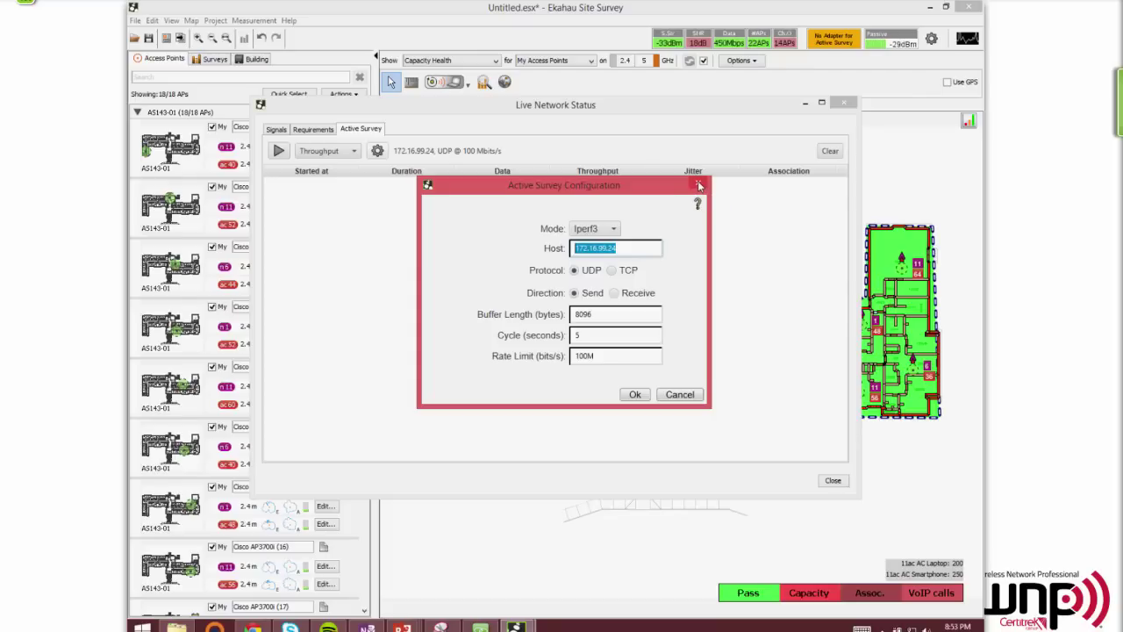
left_click(699, 185)
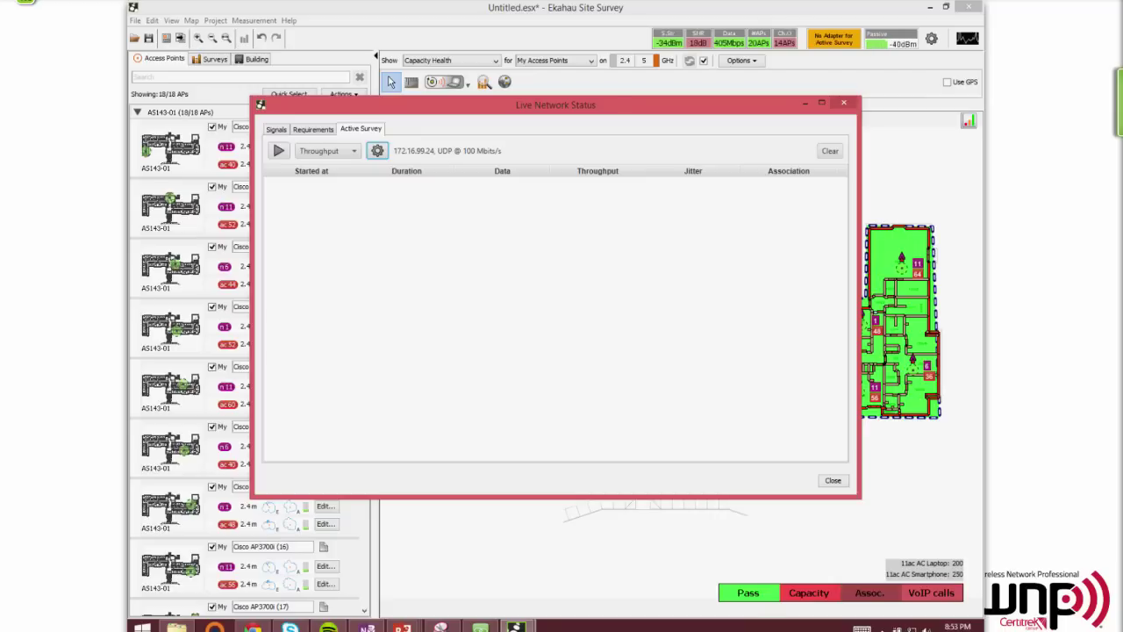
left_click(844, 105)
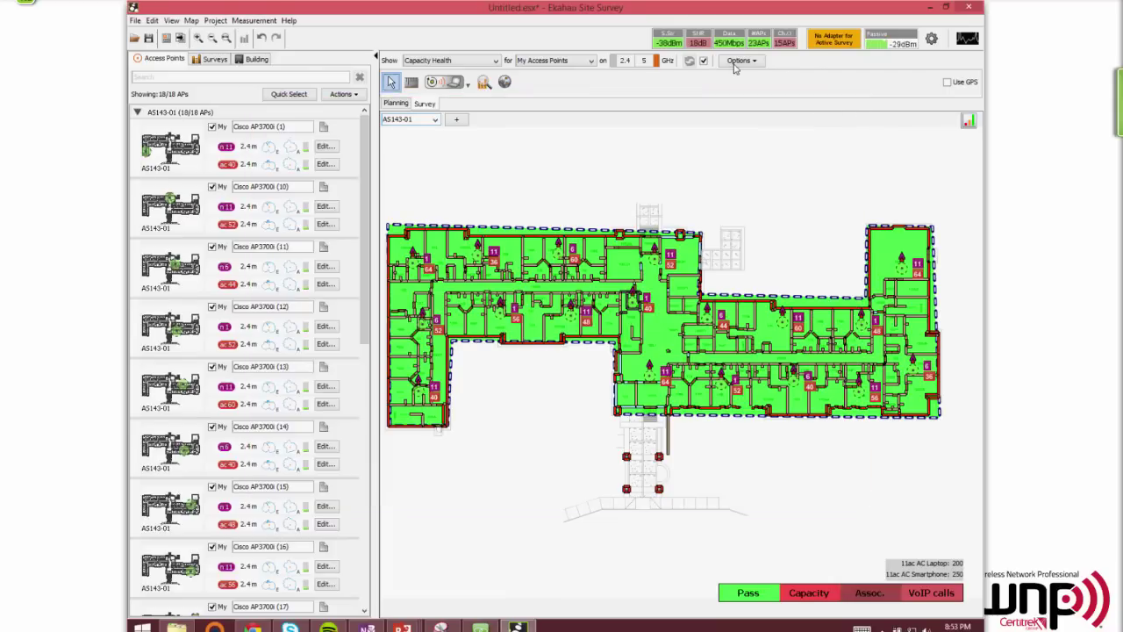